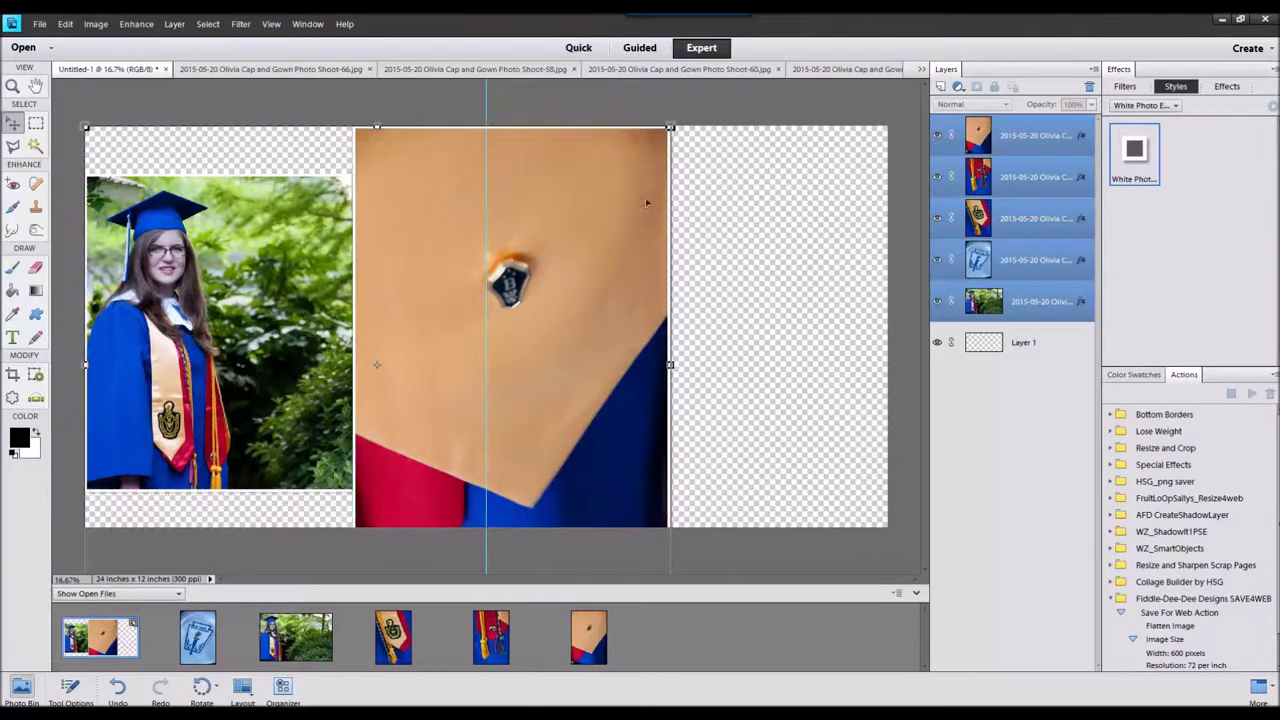
# - Scale the four stacked detail photos down together and move them beside the large portrait
pyautogui.click(1023, 268)
pyautogui.keyDown('shift'); pyautogui.click(1032, 138); pyautogui.keyUp('shift')
pyautogui.moveTo(671, 127); pyautogui.dragTo(587, 252)
pyautogui.moveTo(550, 296); pyautogui.dragTo(698, 201)
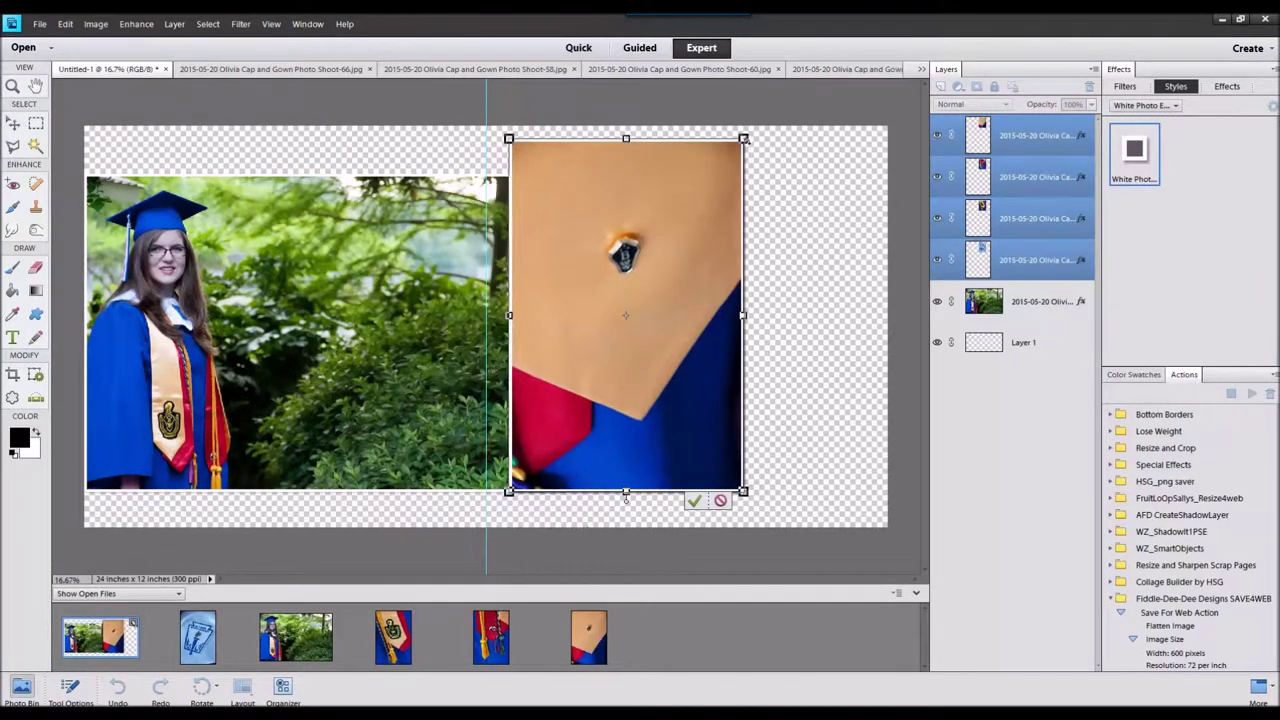
pyautogui.moveTo(743, 134); pyautogui.dragTo(711, 272)
pyautogui.click(709, 451)
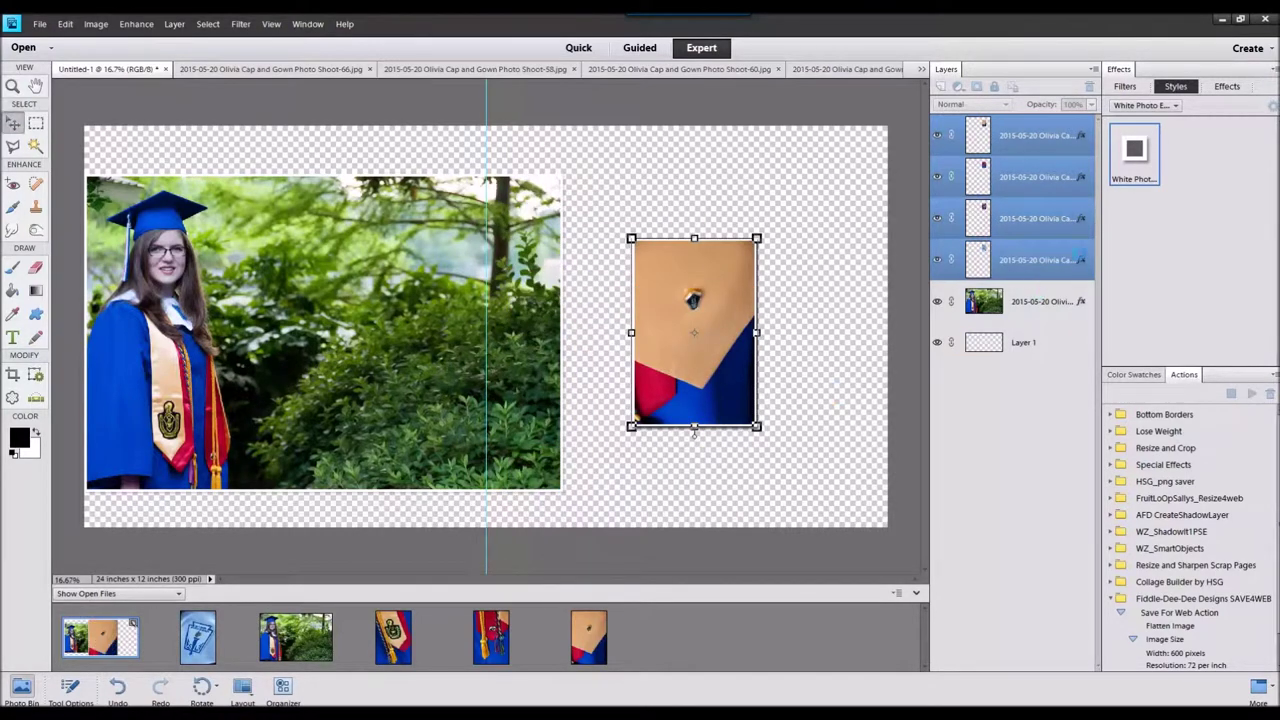
# - Set the layer style's lighting angle to 45° on the National Honor Society photo
pyautogui.doubleClick(1081, 261)
pyautogui.write('90')
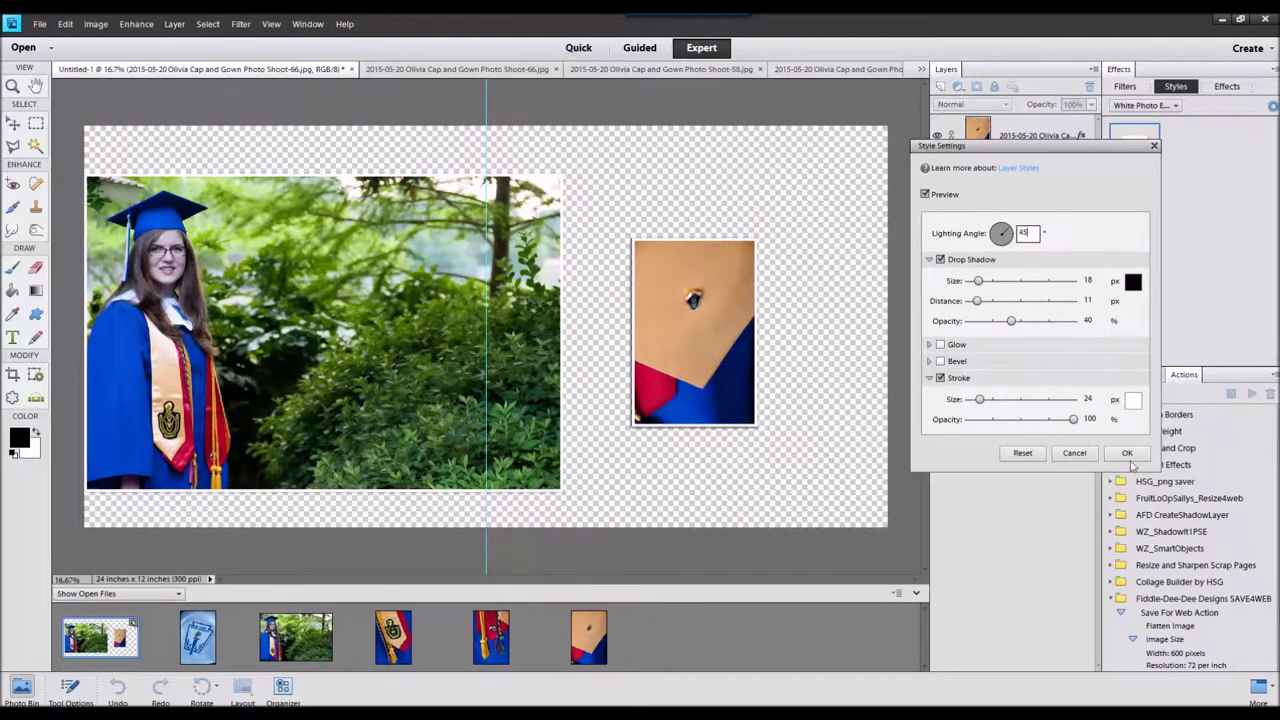
pyautogui.click(1130, 457)
# - Spread the four stacked detail photos into a two-by-two grid to the right of the portrait
pyautogui.moveTo(718, 348); pyautogui.dragTo(835, 394)
pyautogui.moveTo(674, 357); pyautogui.dragTo(420, 315)
pyautogui.moveTo(672, 332); pyautogui.dragTo(655, 377)
pyautogui.moveTo(700, 258); pyautogui.dragTo(683, 143)
pyautogui.moveTo(687, 201); pyautogui.dragTo(687, 203)
pyautogui.moveTo(485, 268); pyautogui.dragTo(857, 158)
# - Scale the four detail photos together so the grid matches the portrait's height and sits close beside it
pyautogui.click(1027, 260)
pyautogui.keyDown('shift'); pyautogui.click(1030, 136); pyautogui.keyUp('shift')
pyautogui.moveTo(815, 195); pyautogui.dragTo(778, 246)
pyautogui.moveTo(836, 140); pyautogui.dragTo(792, 204)
pyautogui.moveTo(776, 256); pyautogui.dragTo(757, 226)
pyautogui.scroll(2, 708, 221)
pyautogui.moveTo(647, 219); pyautogui.dragTo(655, 220)
pyautogui.scroll(-3, 663, 231)
pyautogui.moveTo(664, 324); pyautogui.dragTo(668, 325)
pyautogui.click(685, 472)
pyautogui.click(745, 472)
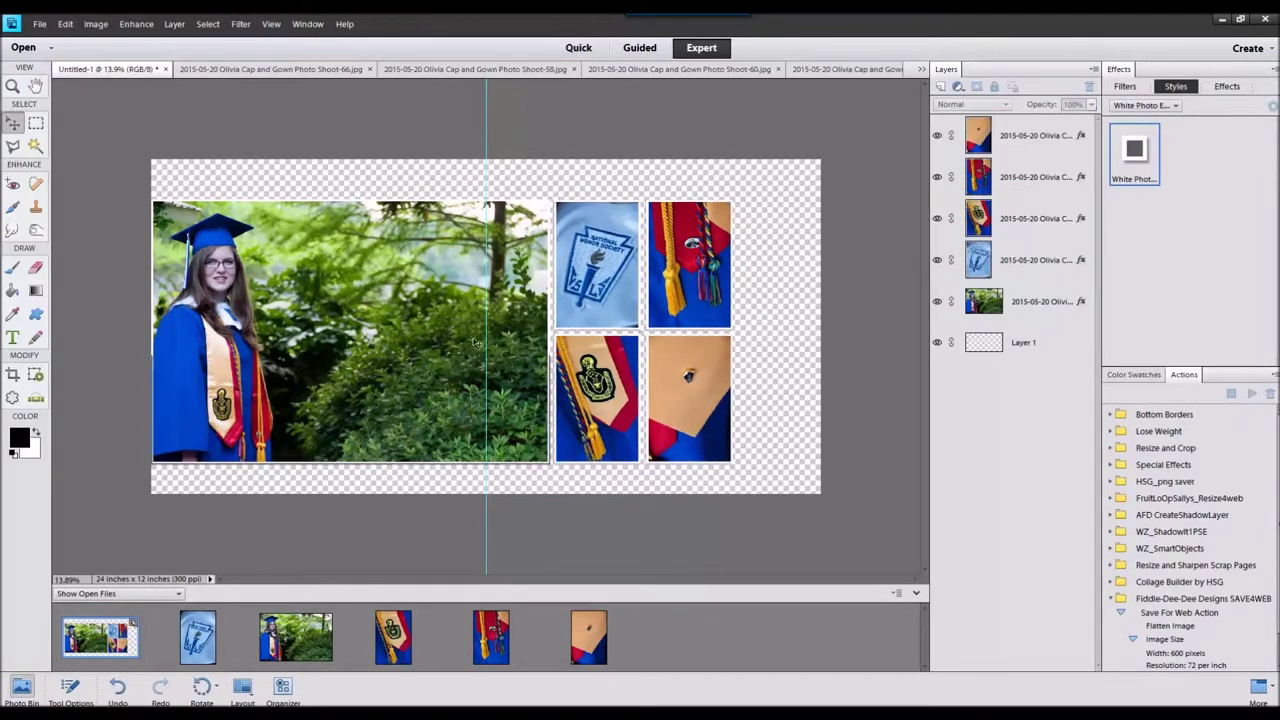
# - Align the portrait with the two lower detail photos along the bottom, and with the two upper ones along the top
pyautogui.click(500, 405)
pyautogui.keyDown('shift'); pyautogui.click(597, 405); pyautogui.keyUp('shift')
pyautogui.keyDown('shift'); pyautogui.click(686, 410); pyautogui.keyUp('shift')
pyautogui.click(71, 690)
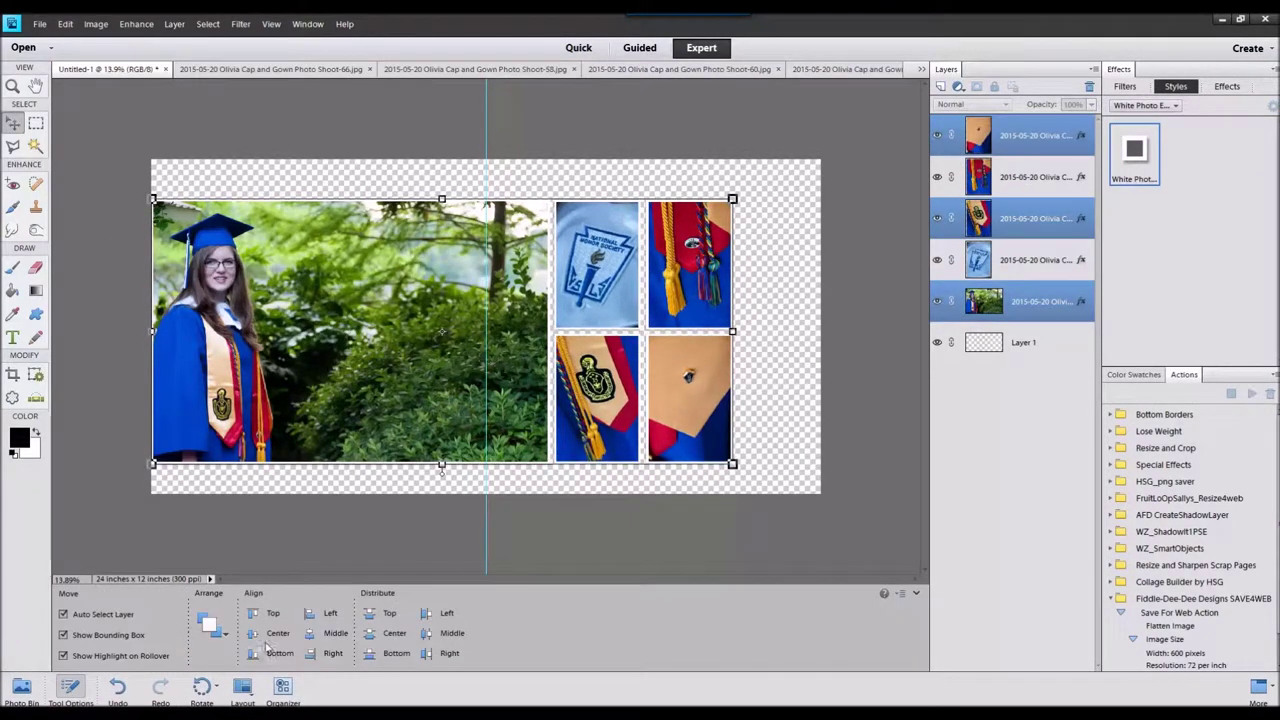
pyautogui.click(860, 278)
pyautogui.click(510, 283)
pyautogui.keyDown('shift'); pyautogui.click(612, 268); pyautogui.keyUp('shift')
pyautogui.keyDown('shift'); pyautogui.click(689, 268); pyautogui.keyUp('shift')
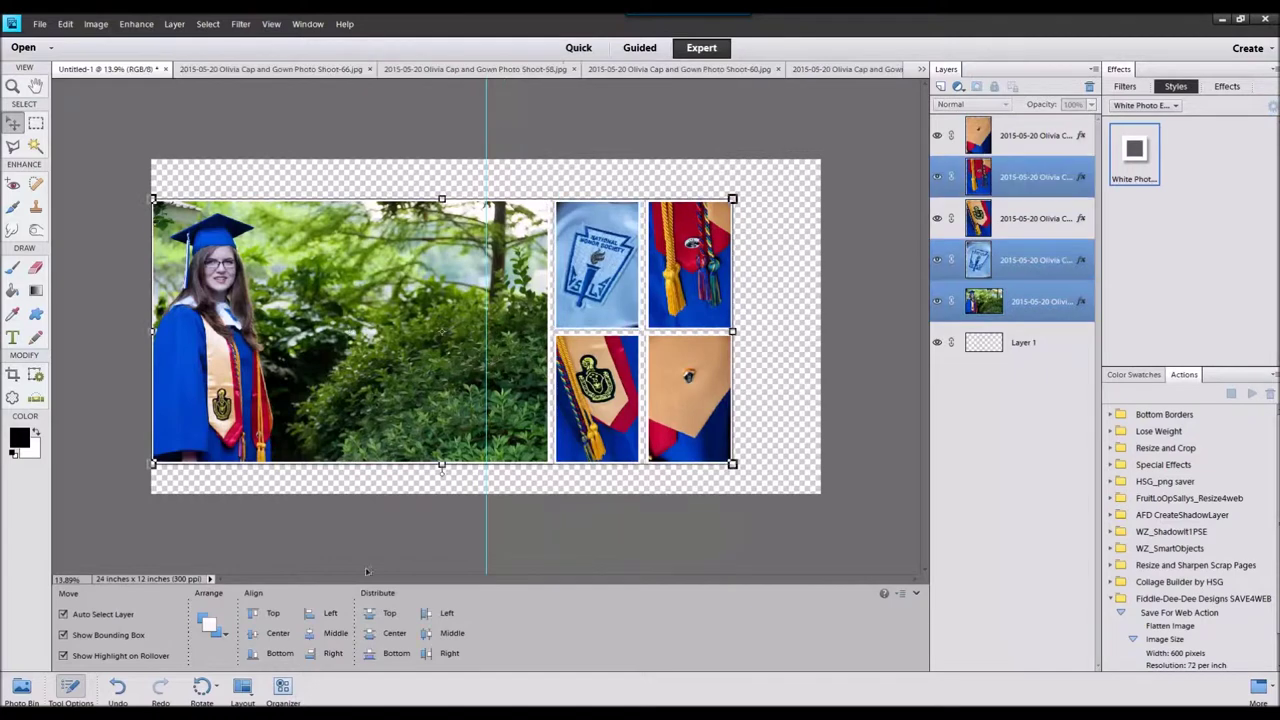
pyautogui.click(779, 316)
# - Align the left edges of the detail photos in the grid's first column, and line up its second column
pyautogui.click(600, 280)
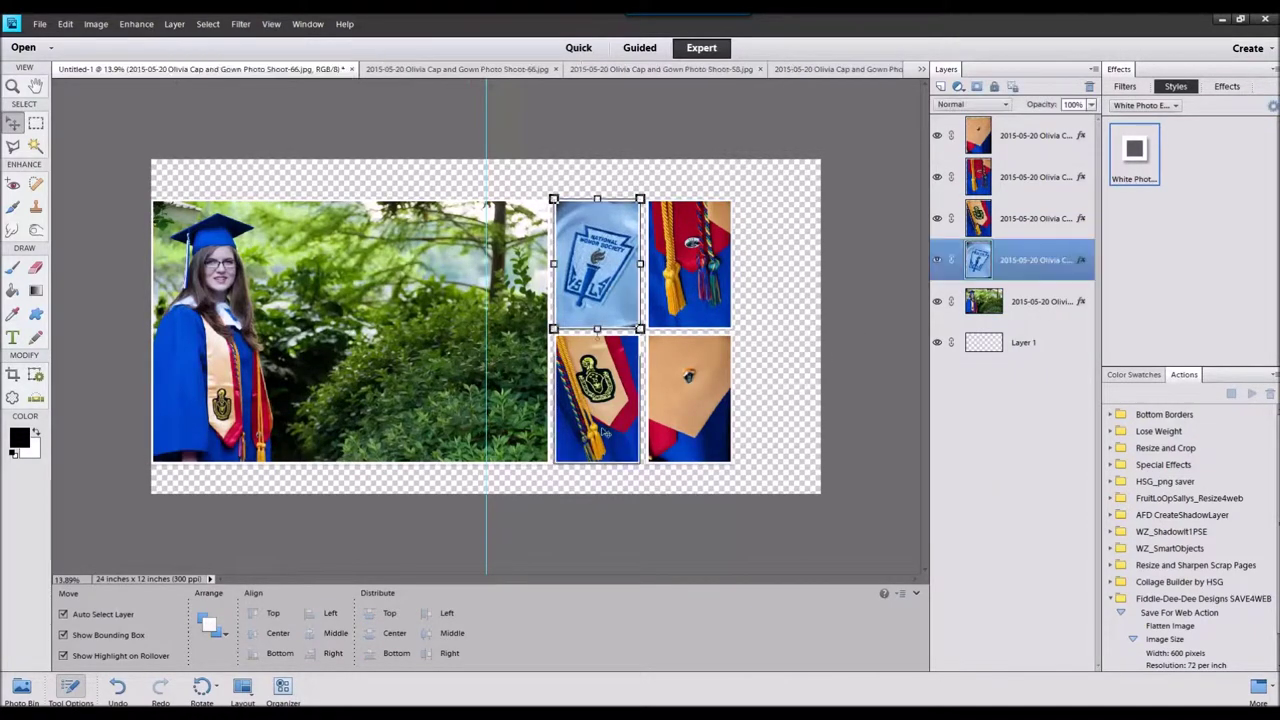
pyautogui.keyDown('shift'); pyautogui.click(597, 395); pyautogui.keyUp('shift')
pyautogui.click(311, 615)
pyautogui.click(689, 275)
pyautogui.keyDown('shift'); pyautogui.click(689, 395); pyautogui.keyUp('shift')
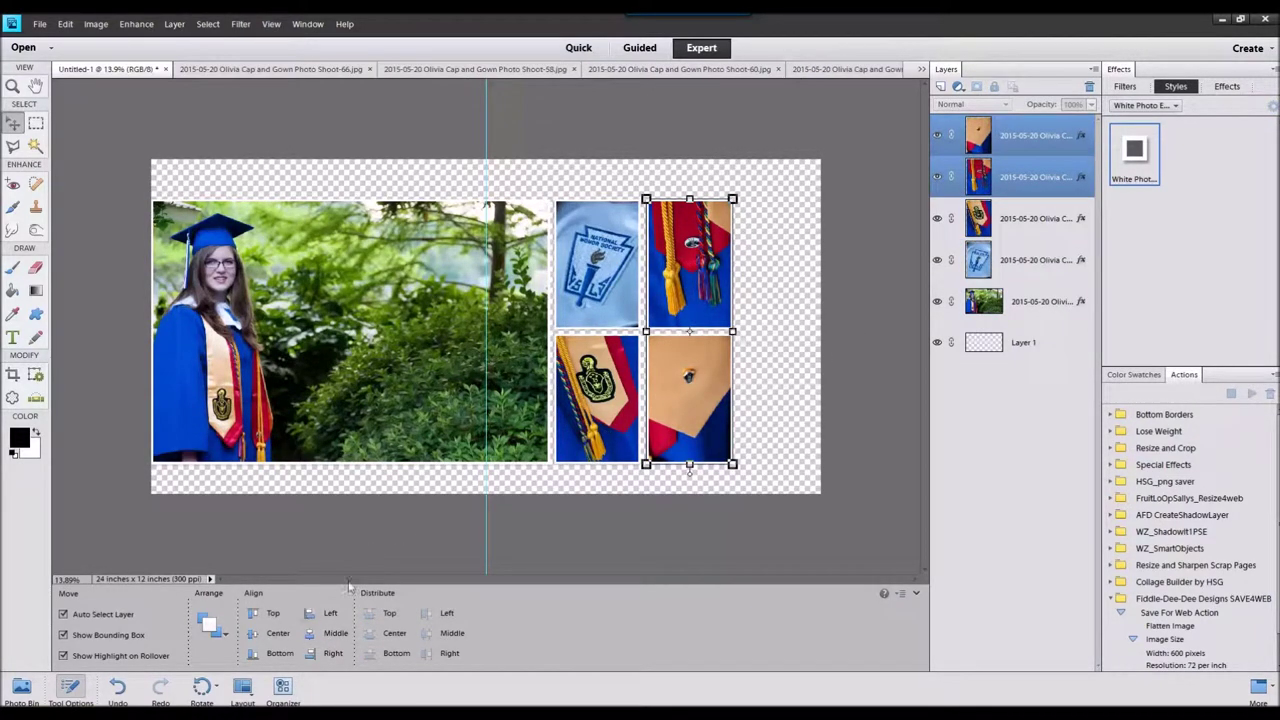
pyautogui.click(22, 686)
# - Move all five photos together to the centre of the page and display the rulers to fine-tune their position
pyautogui.keyDown('shift'); pyautogui.click(1020, 305); pyautogui.keyUp('shift')
pyautogui.moveTo(690, 285); pyautogui.dragTo(743, 268)
pyautogui.click(271, 23)
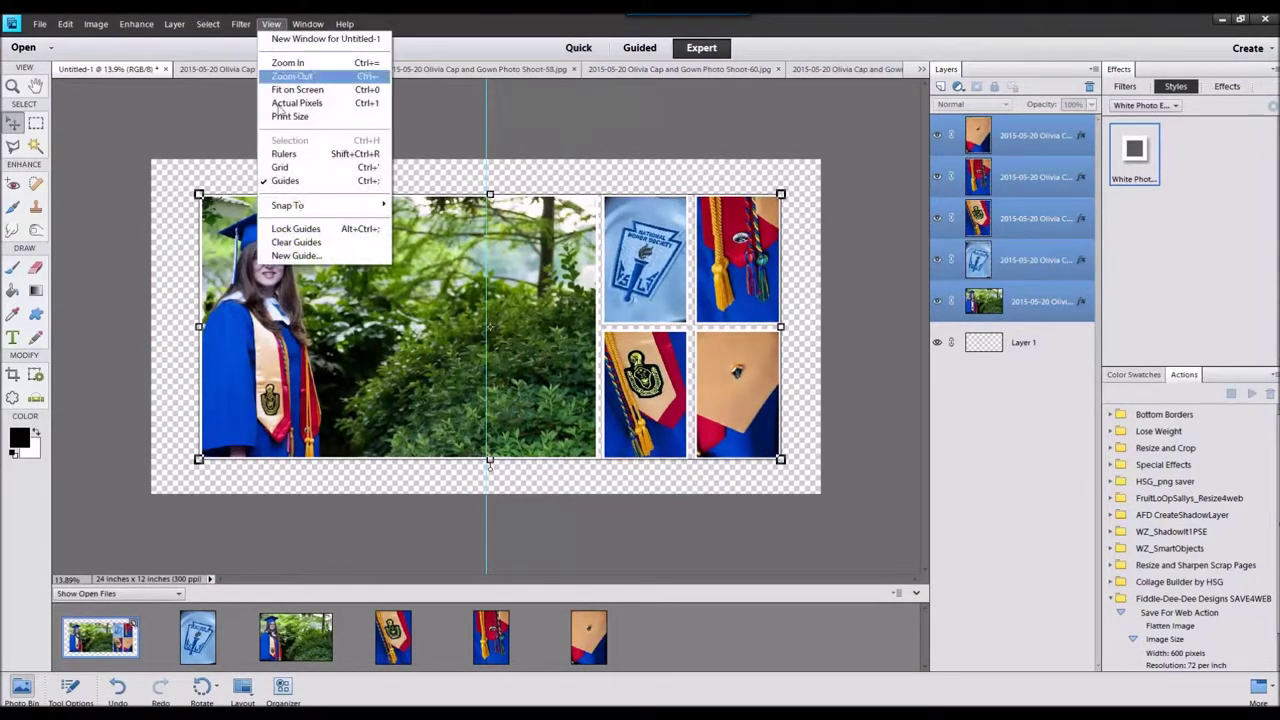
pyautogui.click(300, 155)
pyautogui.moveTo(767, 251)
pyautogui.mouseDown()
pyautogui.moveTo(762, 228)
pyautogui.moveTo(764, 247)
pyautogui.mouseUp()
# - Close the five source photo files, keeping the layout open
pyautogui.click(226, 620)
pyautogui.keyDown('shift'); pyautogui.click(589, 650); pyautogui.keyUp('shift')
pyautogui.rightClick(589, 653)
pyautogui.click(625, 463)
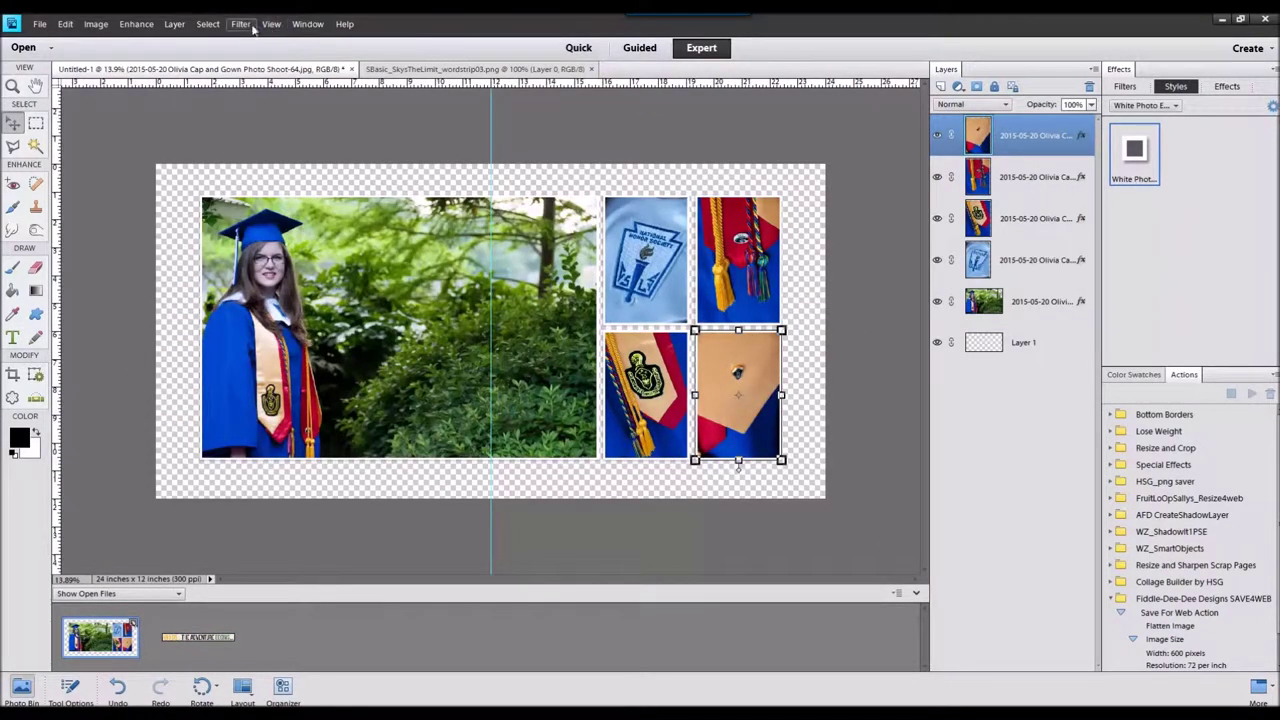
# - Hide the rulers and place the SBasic_SkysTheLimit_wordstrip03.png word strip in the portrait's lower right corner
pyautogui.click(271, 24)
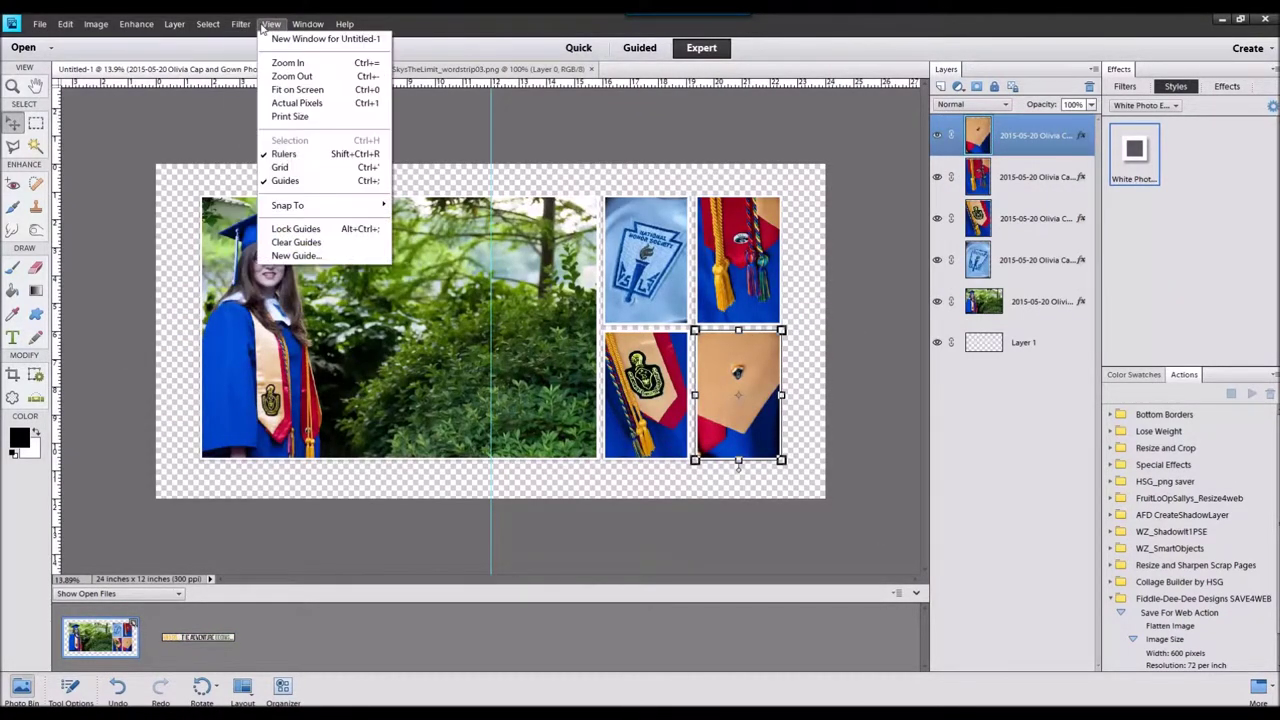
pyautogui.click(300, 166)
pyautogui.moveTo(203, 537); pyautogui.dragTo(300, 430)
pyautogui.moveTo(510, 327); pyautogui.dragTo(560, 442)
# - Apply the ts45 flat paper shadow style from the tstroud style set to the word strip
pyautogui.click(1160, 105)
pyautogui.click(1195, 354)
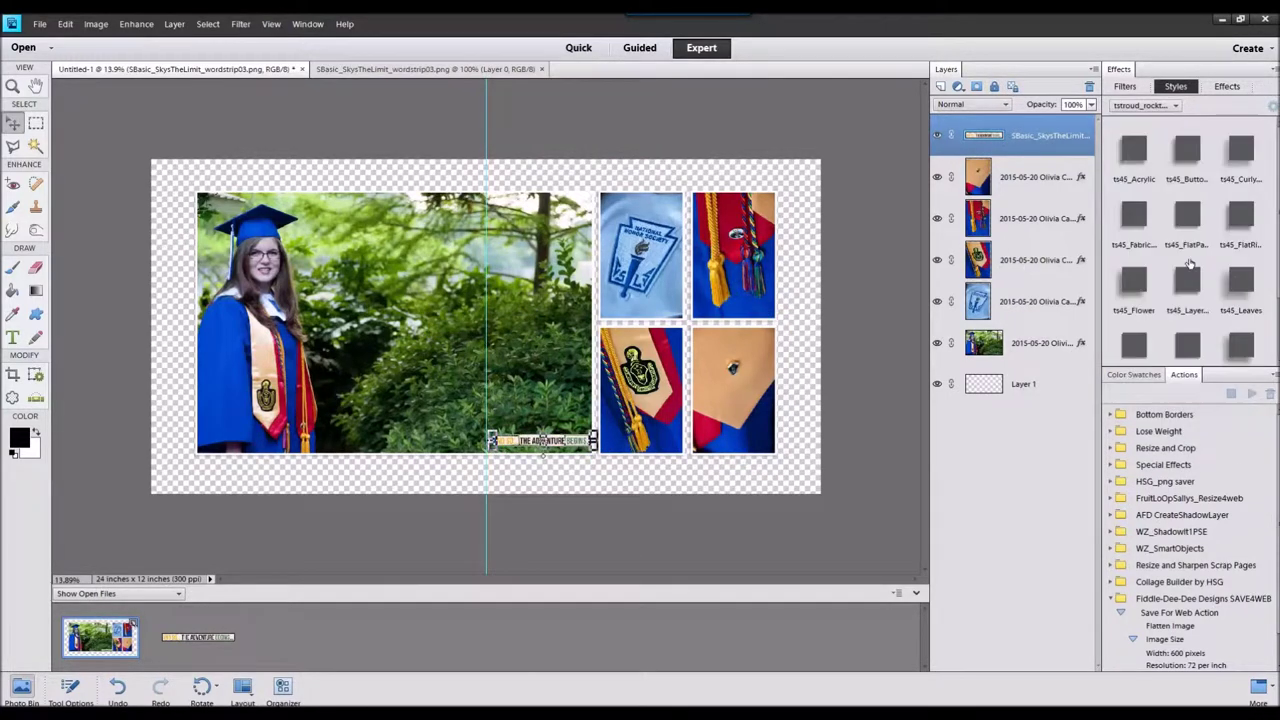
pyautogui.click(1187, 222)
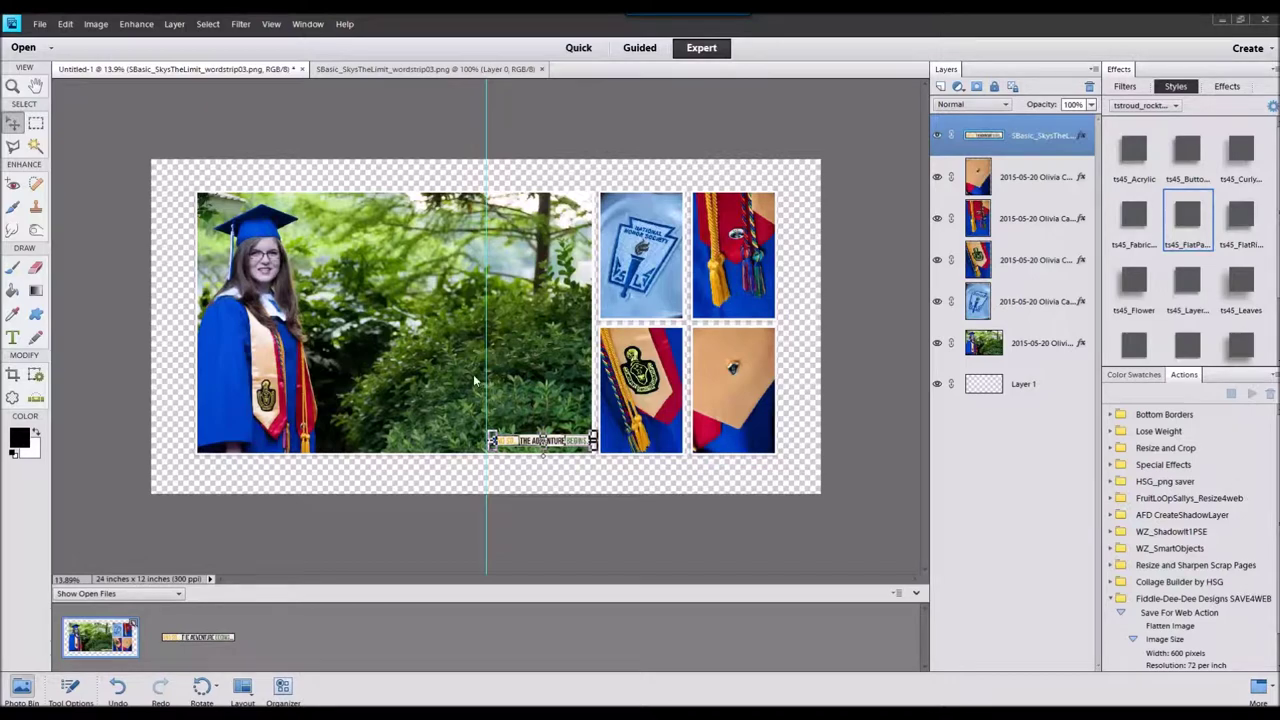
# - Select Layer 1, open the SBasic_SkysTheLimit_03.jpg paper and return to the layout
pyautogui.click(1066, 383)
pyautogui.scroll(3, 581, 465)
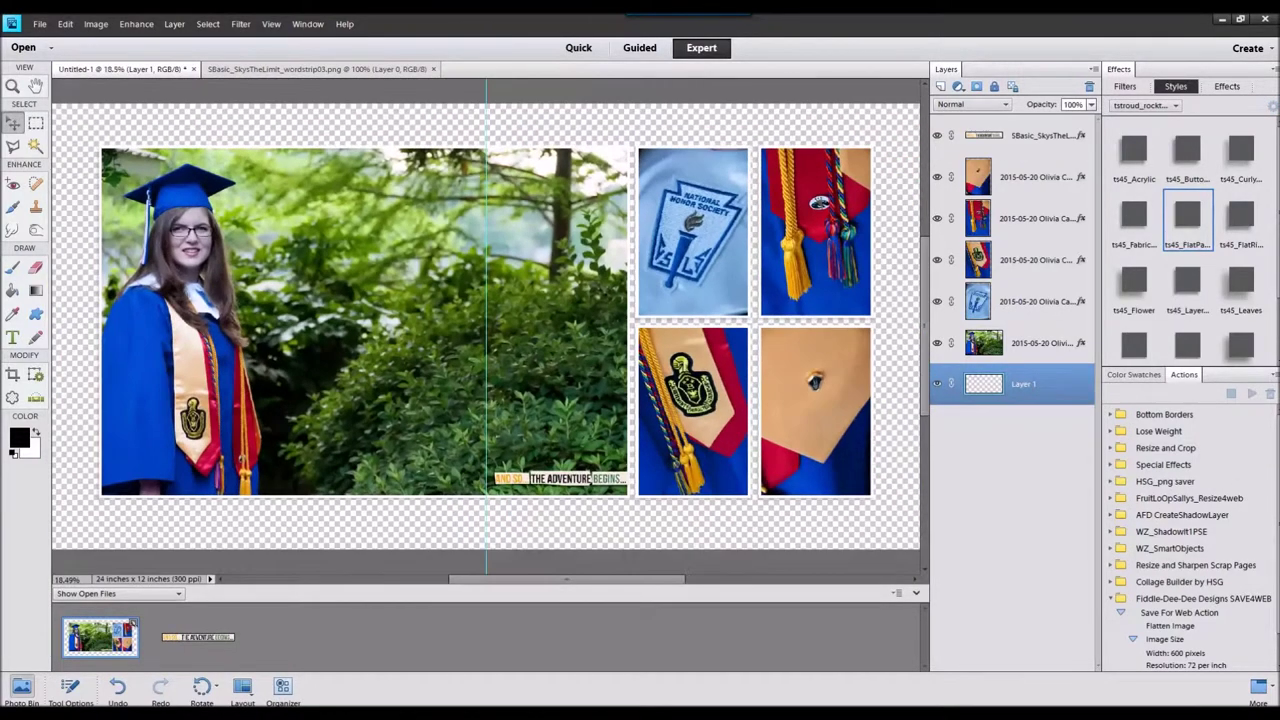
pyautogui.scroll(-1, 581, 465)
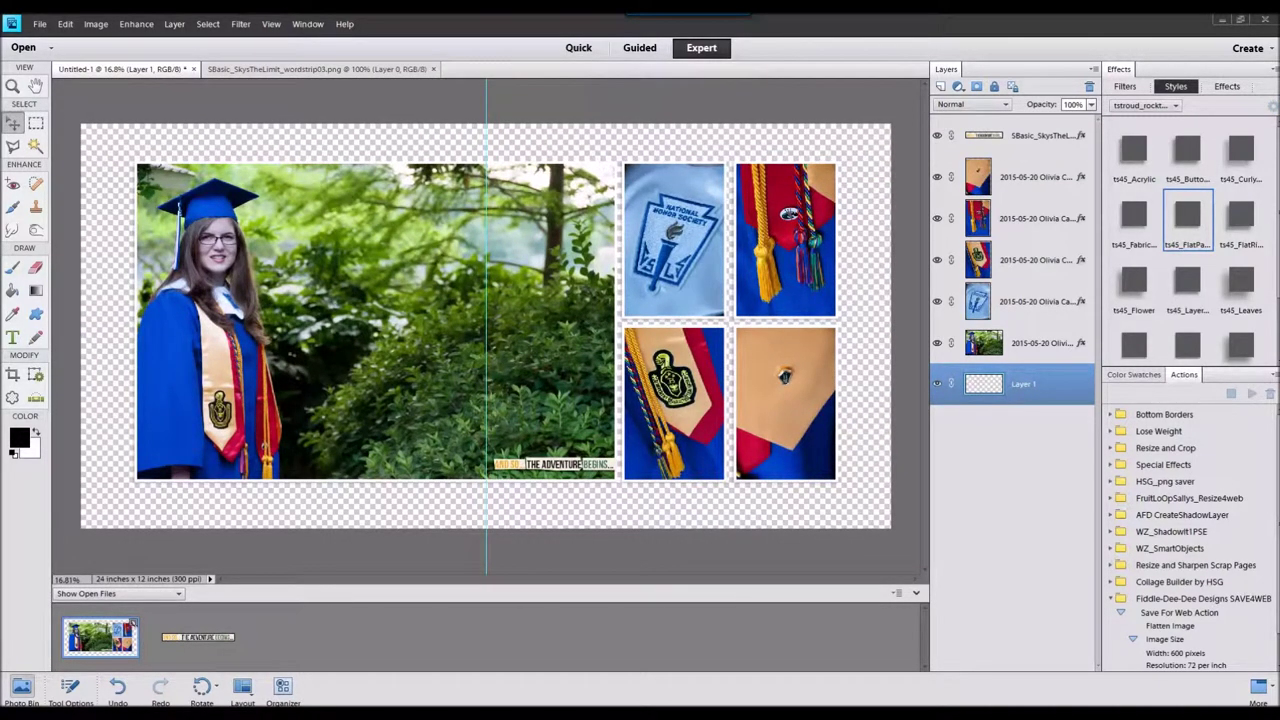
pyautogui.moveTo(762, 653); pyautogui.dragTo(764, 652)
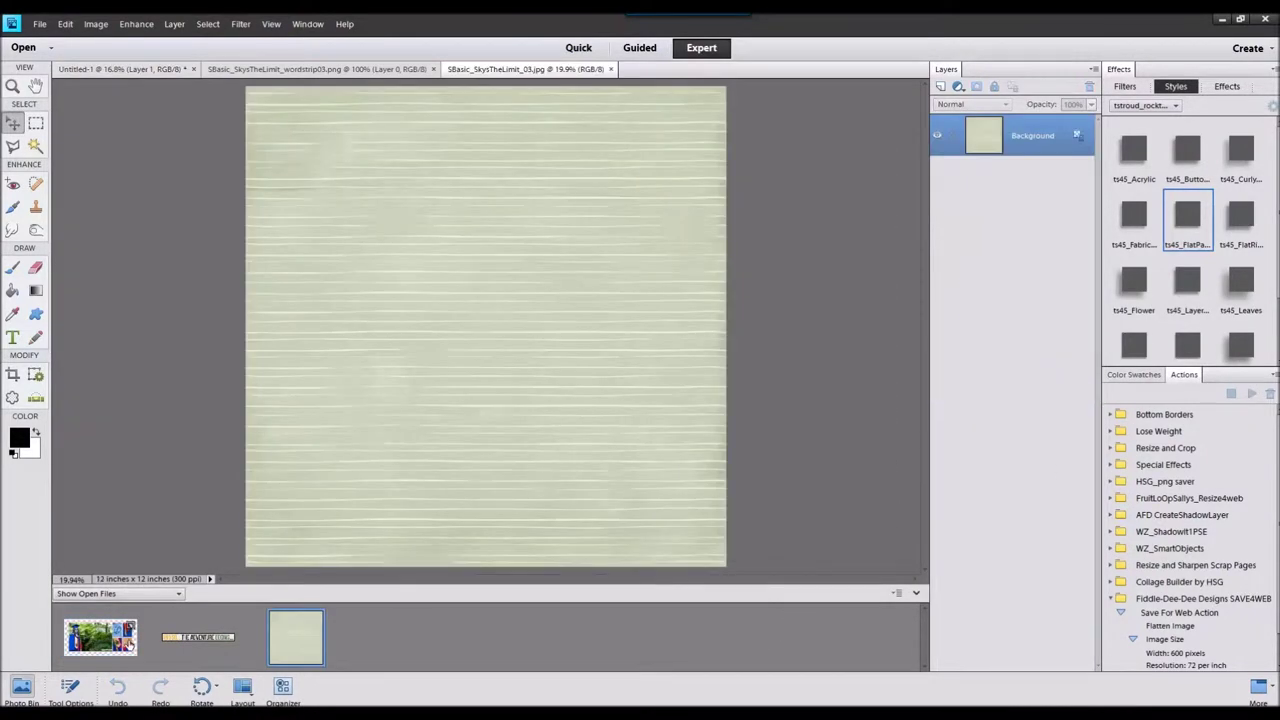
pyautogui.click(128, 644)
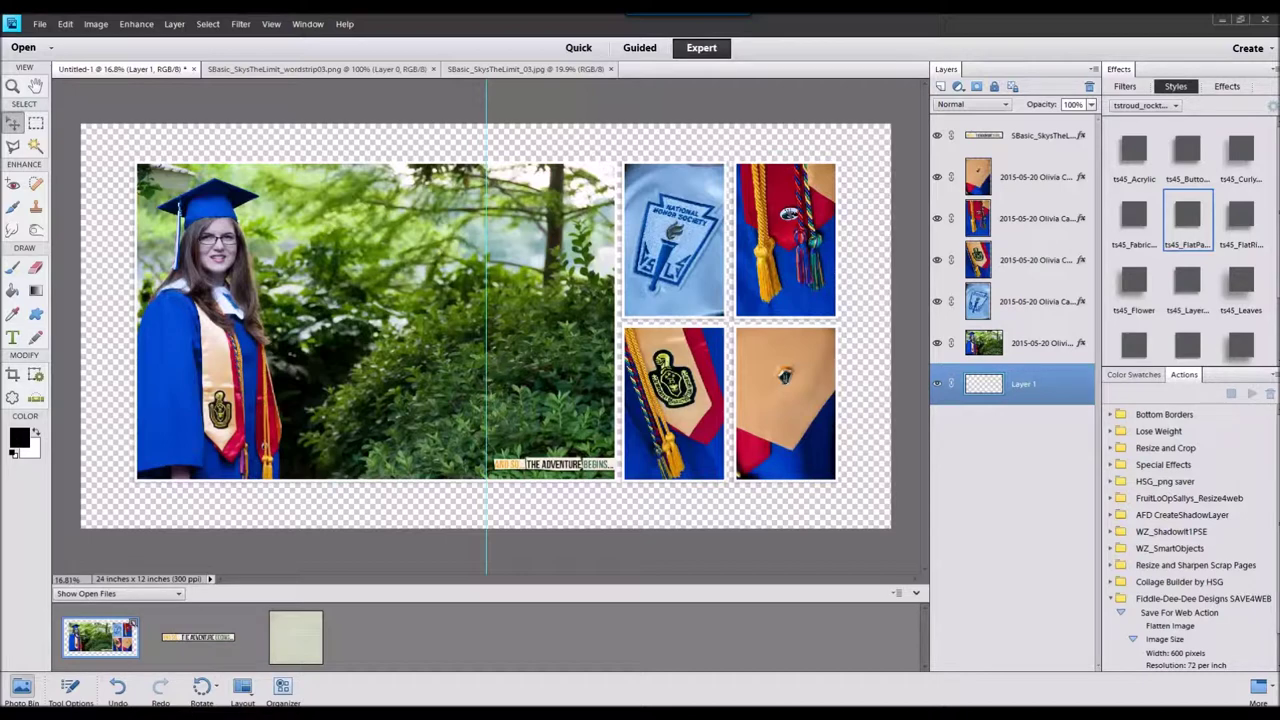
pyautogui.moveTo(584, 622); pyautogui.dragTo(578, 614)
pyautogui.doubleClick(94, 647)
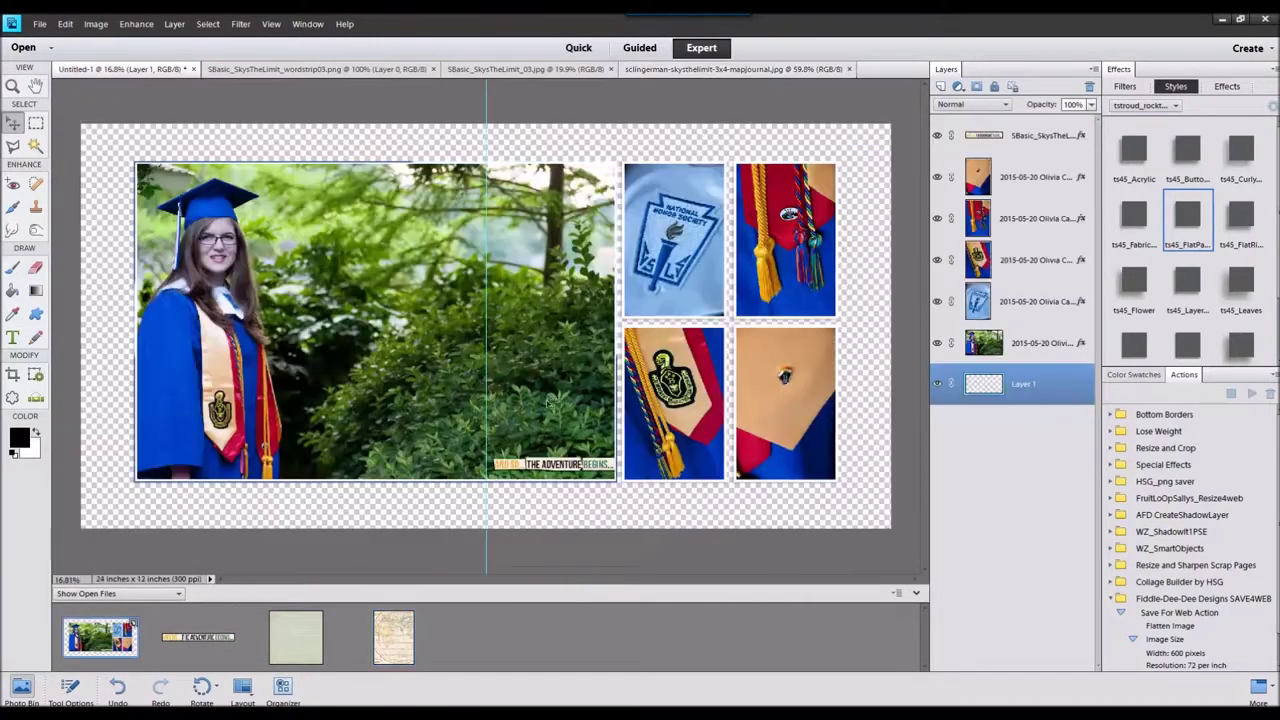
pyautogui.click(593, 467)
pyautogui.click(1017, 188)
pyautogui.moveTo(402, 637); pyautogui.dragTo(571, 411)
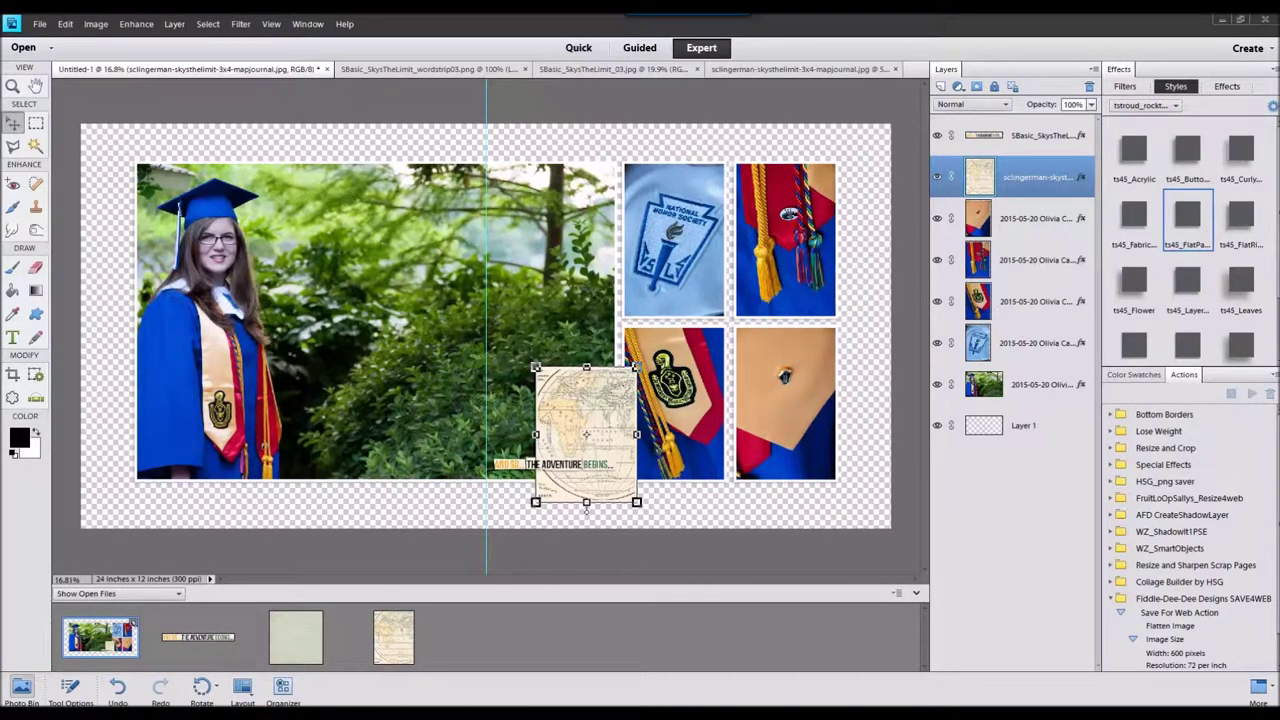
# - Place the SBasic_SkysTheLimit_05.jpg paper just above Layer 1 and duplicate it to cover both halves of the layout
pyautogui.moveTo(652, 610); pyautogui.dragTo(645, 590)
pyautogui.doubleClick(106, 641)
pyautogui.click(1031, 434)
pyautogui.moveTo(491, 637); pyautogui.dragTo(437, 402)
pyautogui.moveTo(671, 131); pyautogui.dragTo(875, 138)
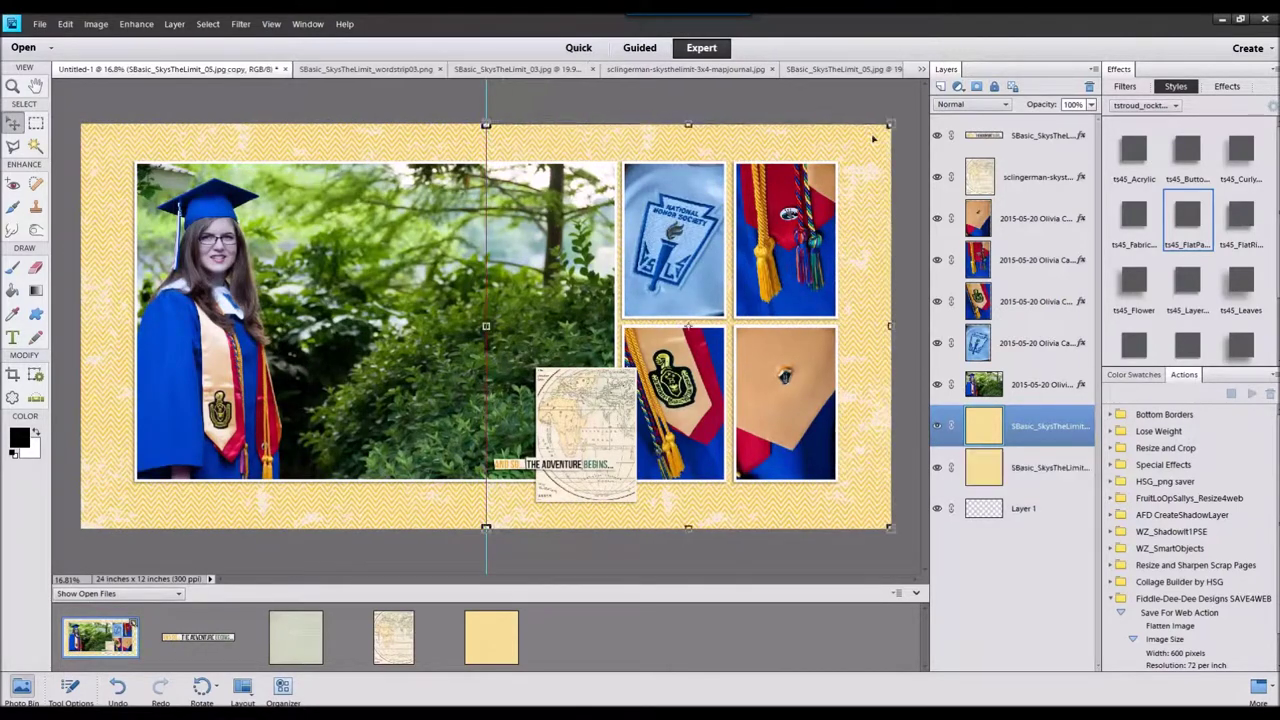
# - Select both yellow background papers and align them with each other
pyautogui.click(857, 110)
pyautogui.click(445, 142)
pyautogui.keyDown('shift'); pyautogui.click(587, 141); pyautogui.keyUp('shift')
pyautogui.click(88, 684)
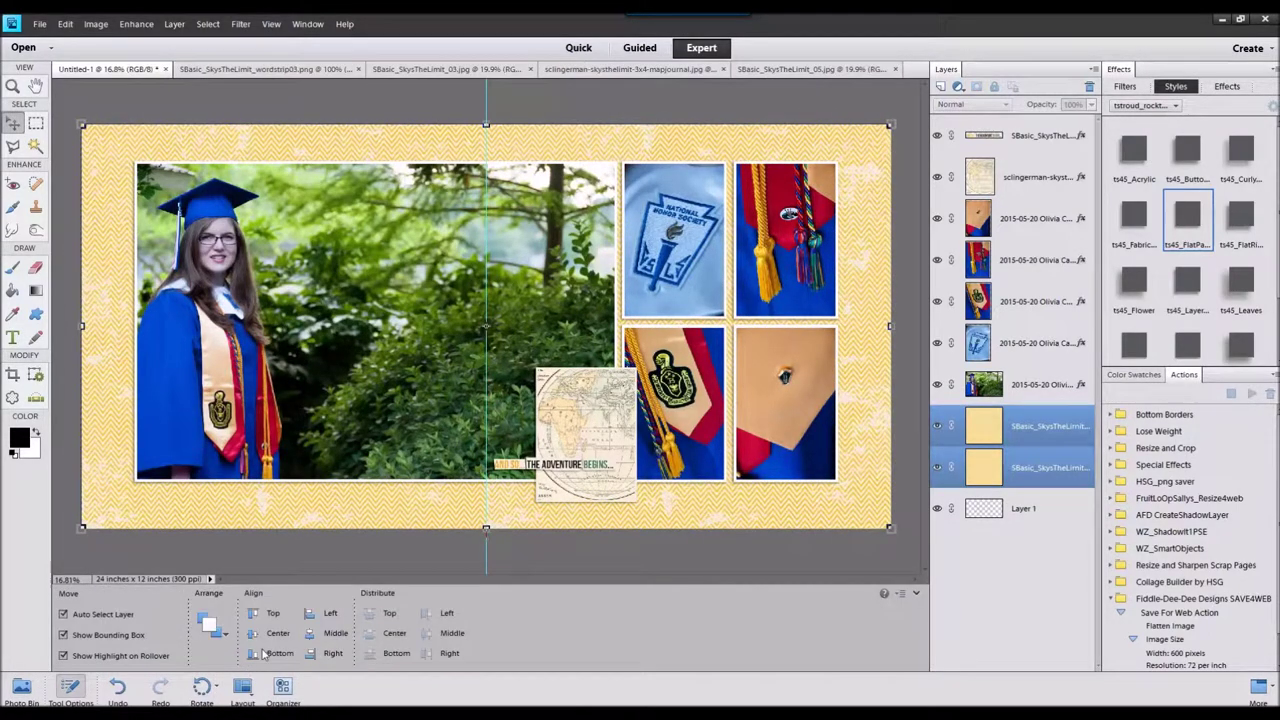
pyautogui.click(22, 688)
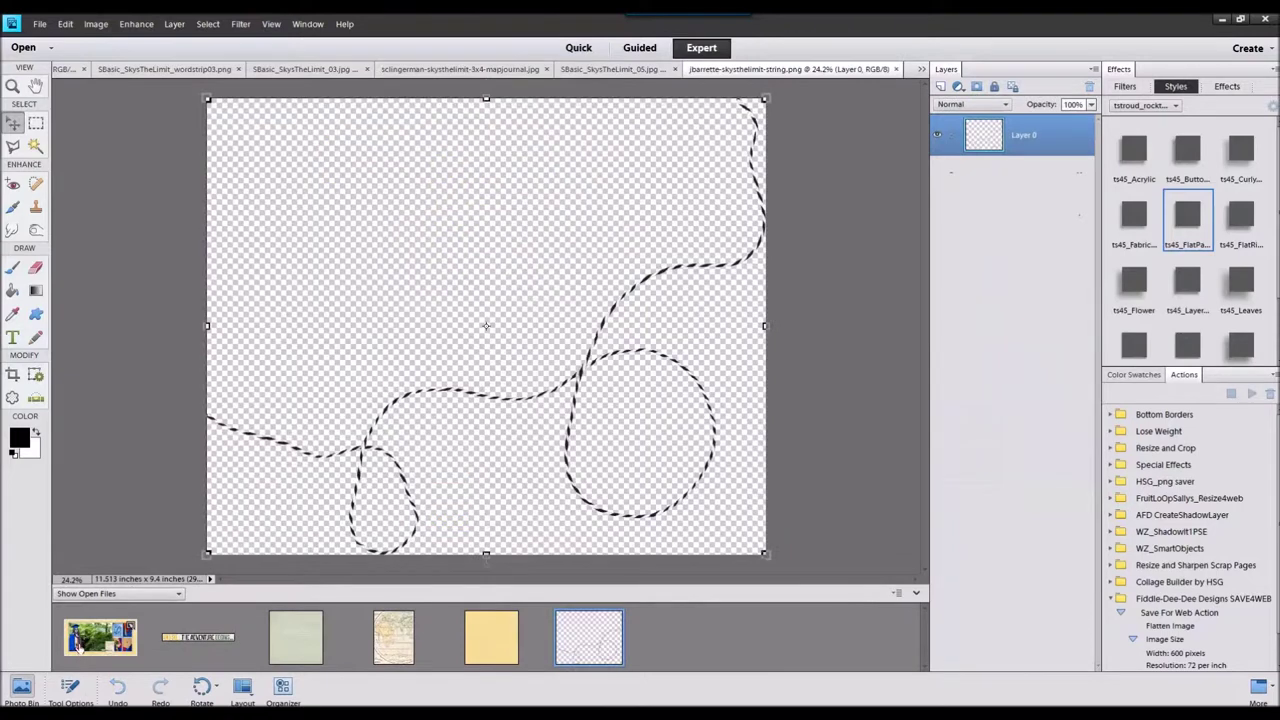
# - Place jbarrette-skysthelimit-string.png behind the photos, above the background papers, on the layout's right half
pyautogui.doubleClick(100, 637)
pyautogui.click(1023, 428)
pyautogui.moveTo(588, 625); pyautogui.dragTo(540, 285)
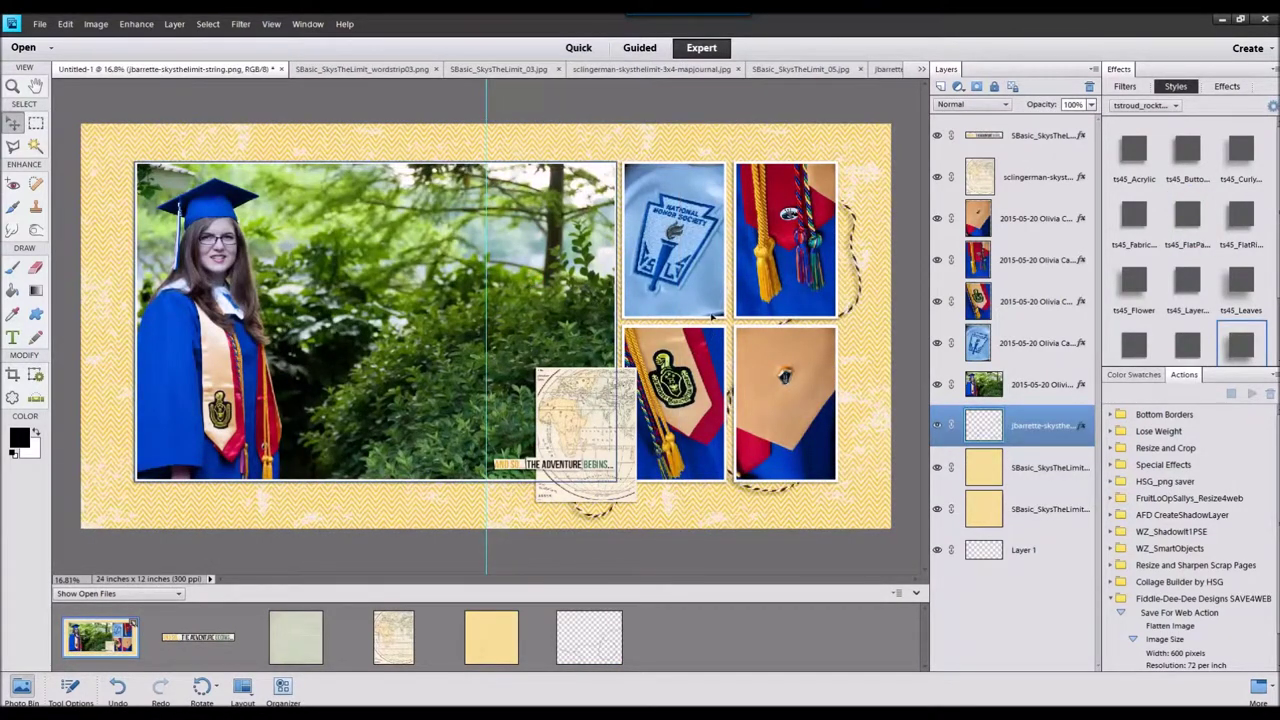
# - Duplicate the string, move the copy to the layout's left half and rotate it so its loops hang below the portrait
pyautogui.moveTo(826, 319); pyautogui.dragTo(321, 212)
pyautogui.hotkey('ctrl', 'j')
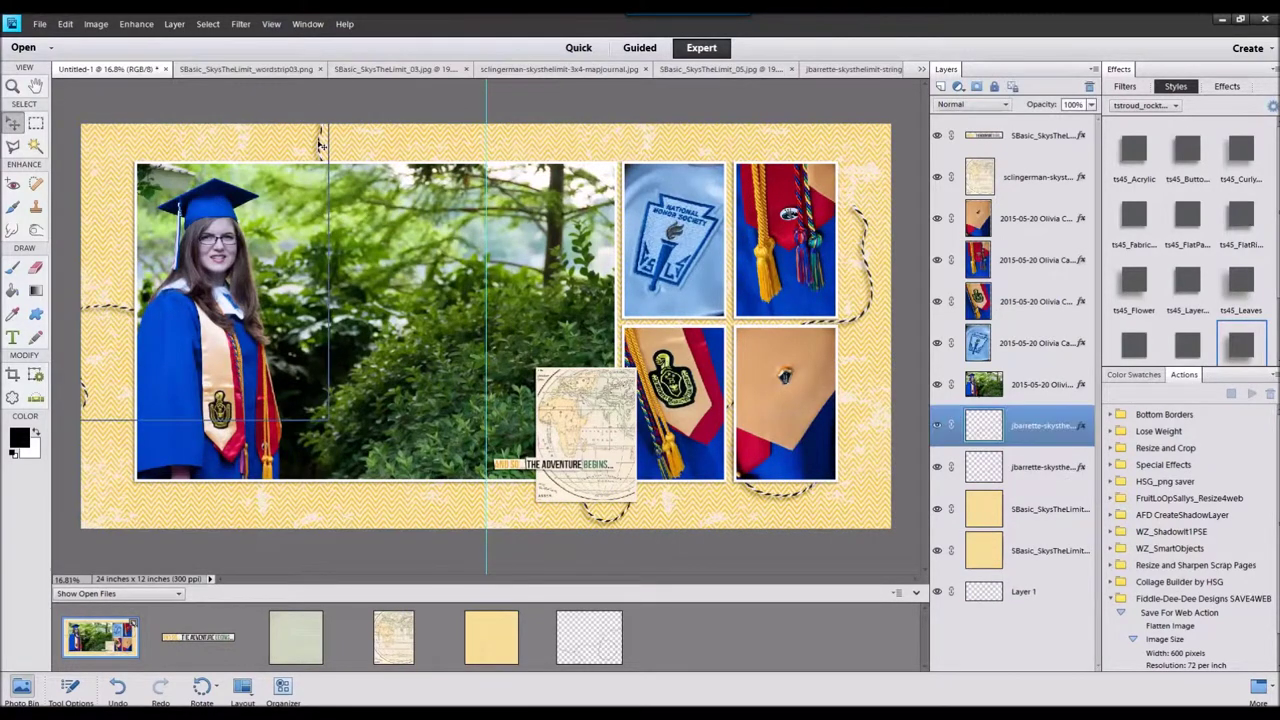
pyautogui.moveTo(338, 428); pyautogui.dragTo(51, 345)
pyautogui.moveTo(93, 288); pyautogui.dragTo(197, 313)
pyautogui.moveTo(376, 497); pyautogui.dragTo(486, 332)
pyautogui.moveTo(358, 285); pyautogui.dragTo(360, 284)
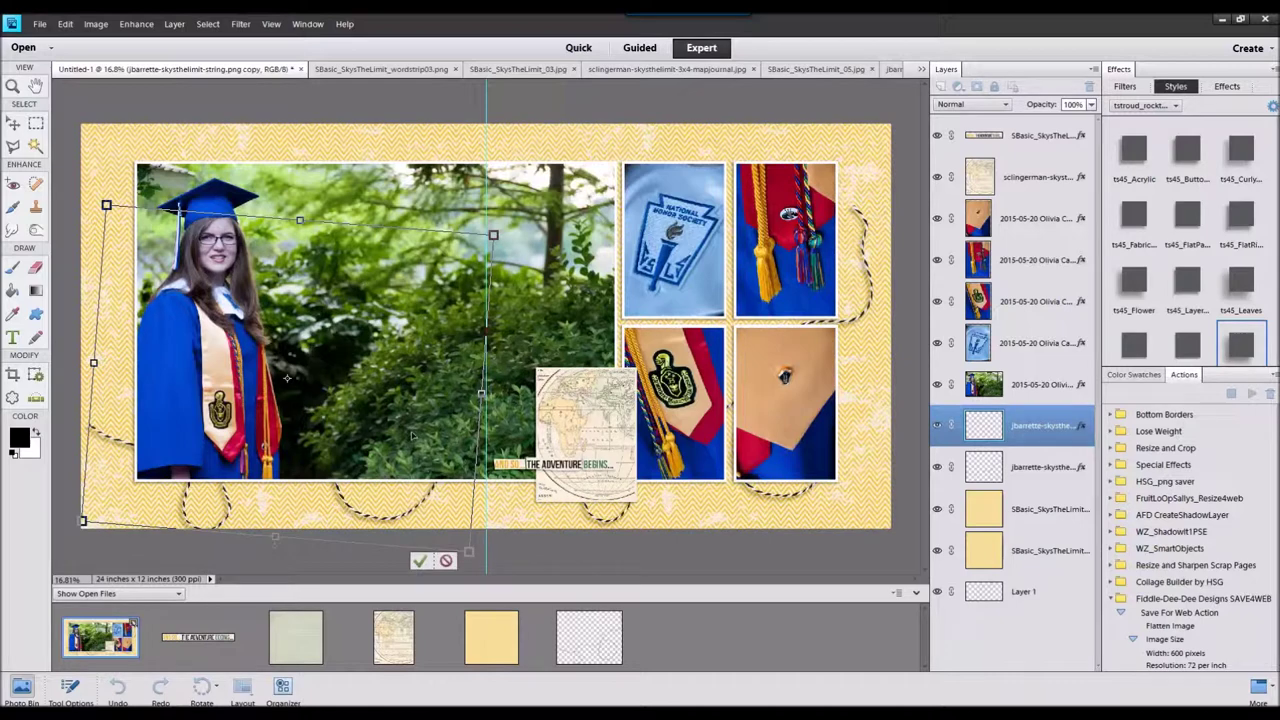
pyautogui.click(419, 560)
# - Close the placed paper and embellishment files, keeping the layout open
pyautogui.click(198, 637)
pyautogui.rightClick(589, 637)
pyautogui.click(590, 468)
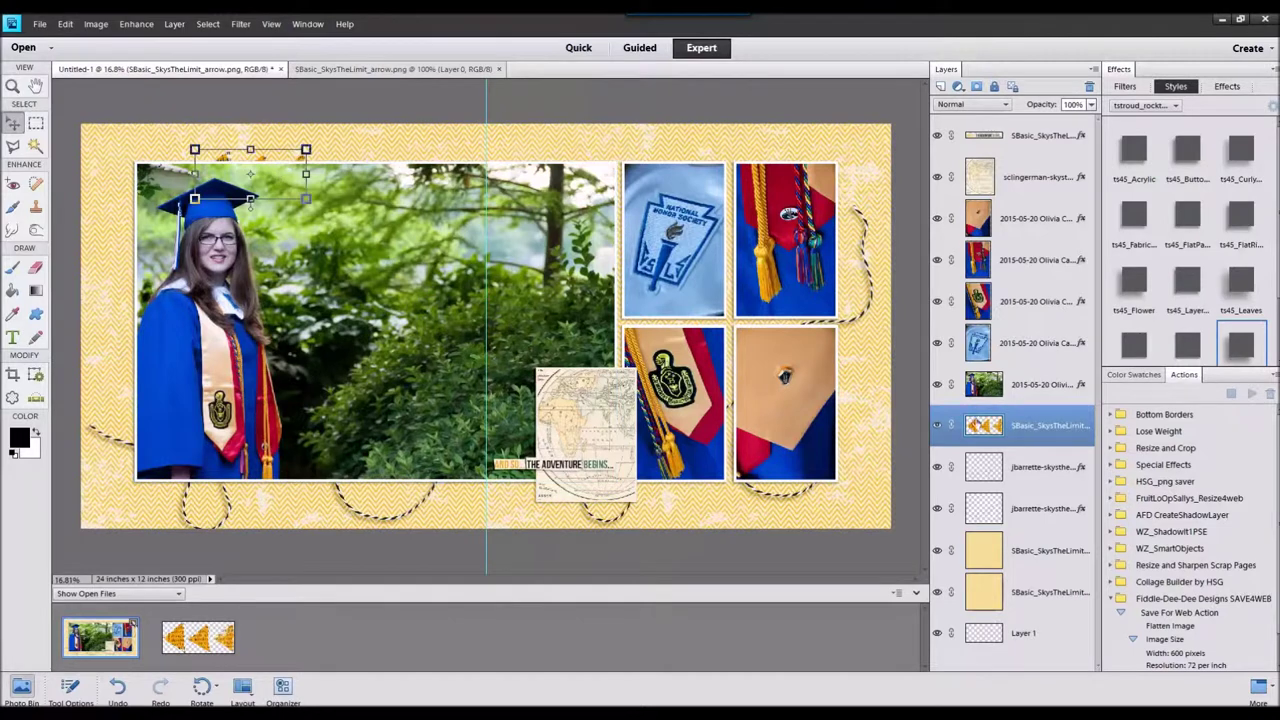
# - Bring the SBasic_SkysTheLimit_arrow.png layer to the front and shift it towards the portrait's upper left corner
pyautogui.rightClick(227, 160)
pyautogui.click(277, 228)
pyautogui.moveTo(268, 192); pyautogui.dragTo(174, 173)
# - Flip the arrows layer horizontally, scale it down and place it just left of the word strip
pyautogui.click(96, 23)
pyautogui.moveTo(114, 40)
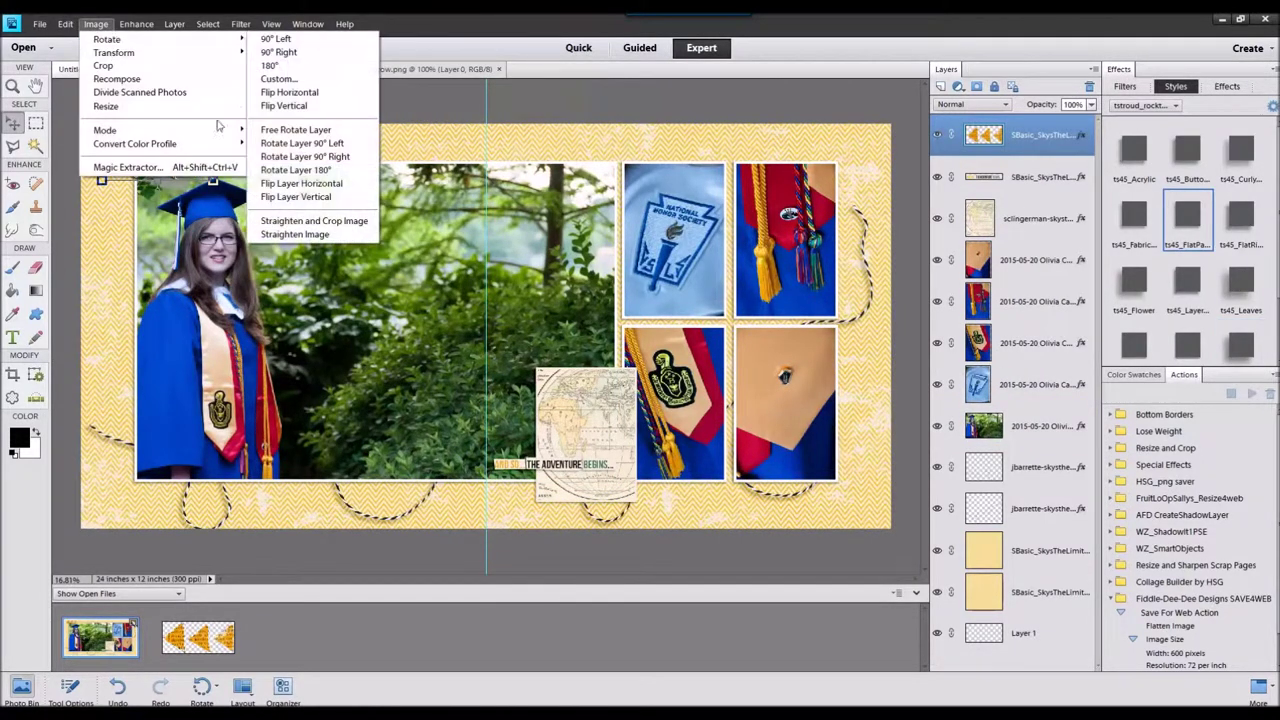
pyautogui.click(300, 186)
pyautogui.moveTo(158, 158); pyautogui.dragTo(427, 372)
pyautogui.moveTo(416, 391); pyautogui.dragTo(469, 465)
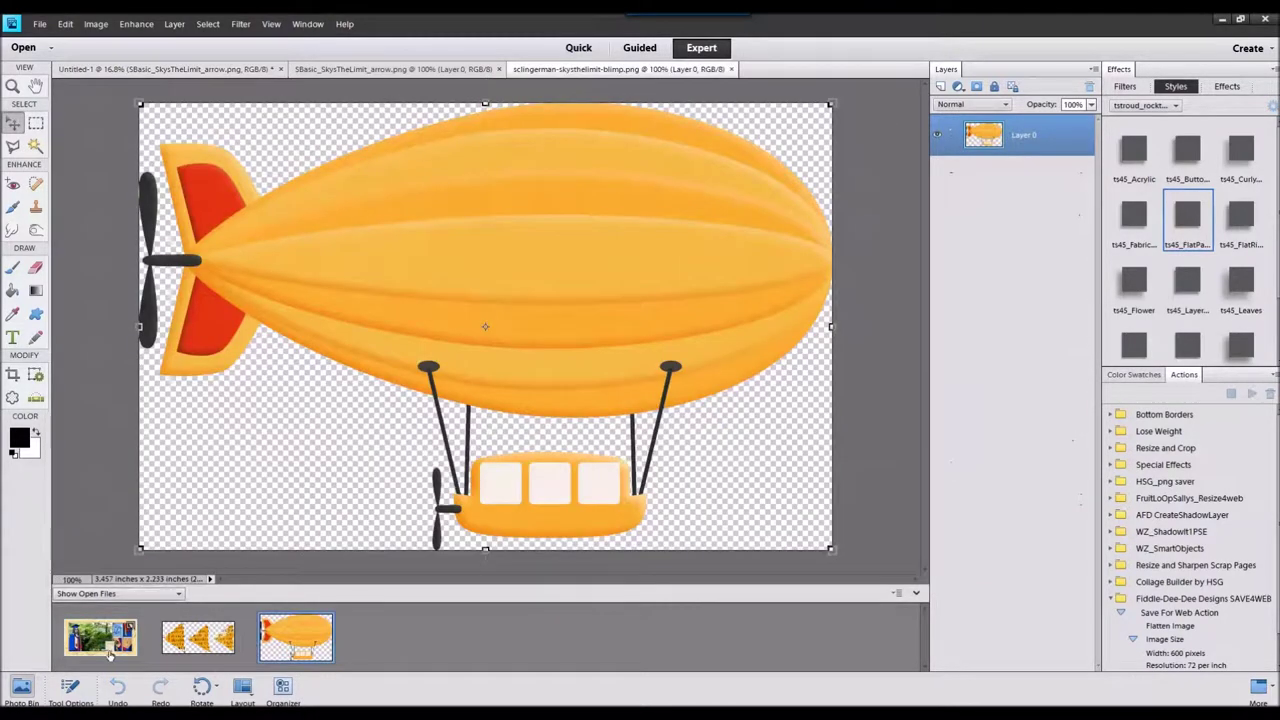
pyautogui.doubleClick(110, 655)
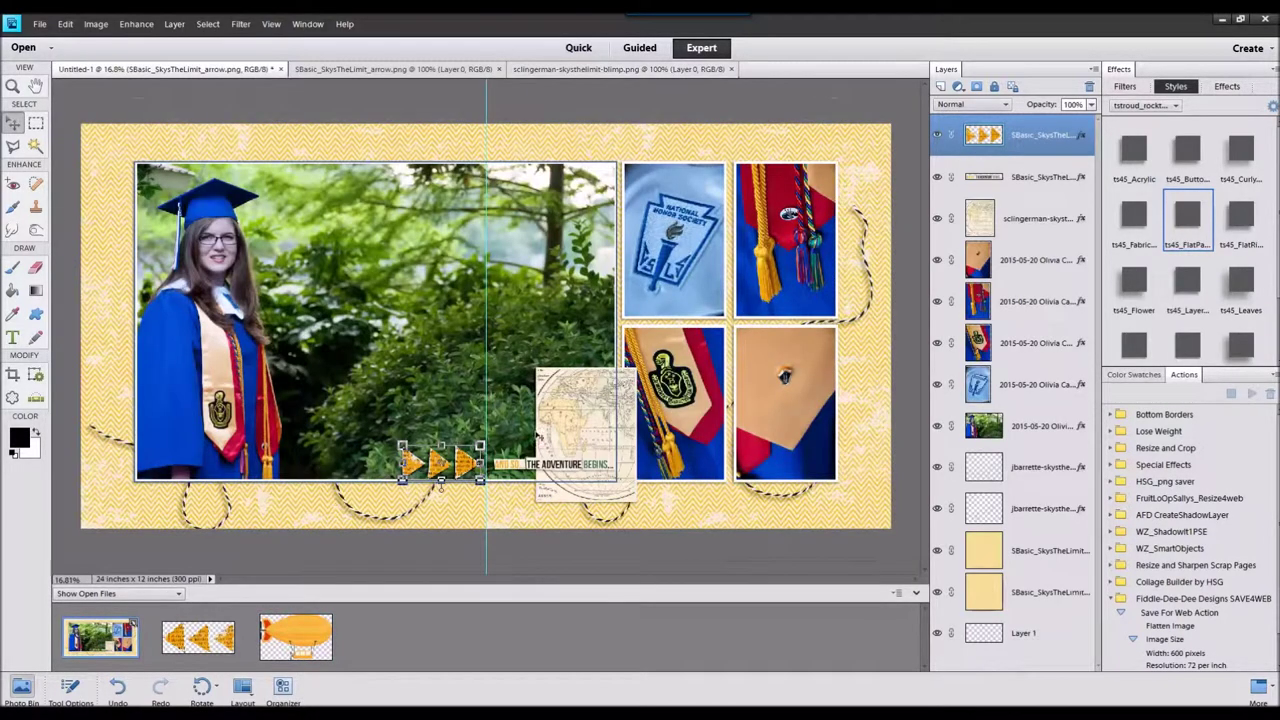
pyautogui.click(600, 496)
pyautogui.moveTo(308, 645); pyautogui.dragTo(604, 336)
pyautogui.hotkey('ctrl', ']')
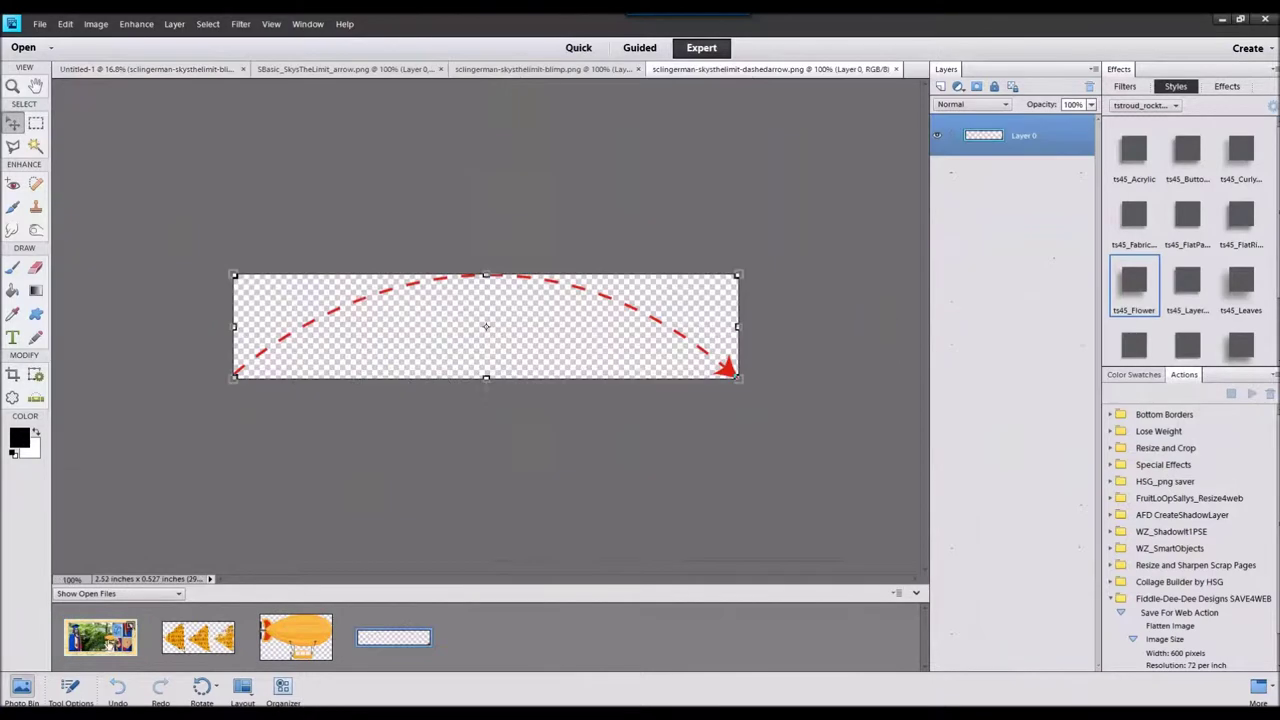
# - Place sclingerman-skysthelimit-dashedarrow.png on the map card, just above the word strip
pyautogui.doubleClick(101, 638)
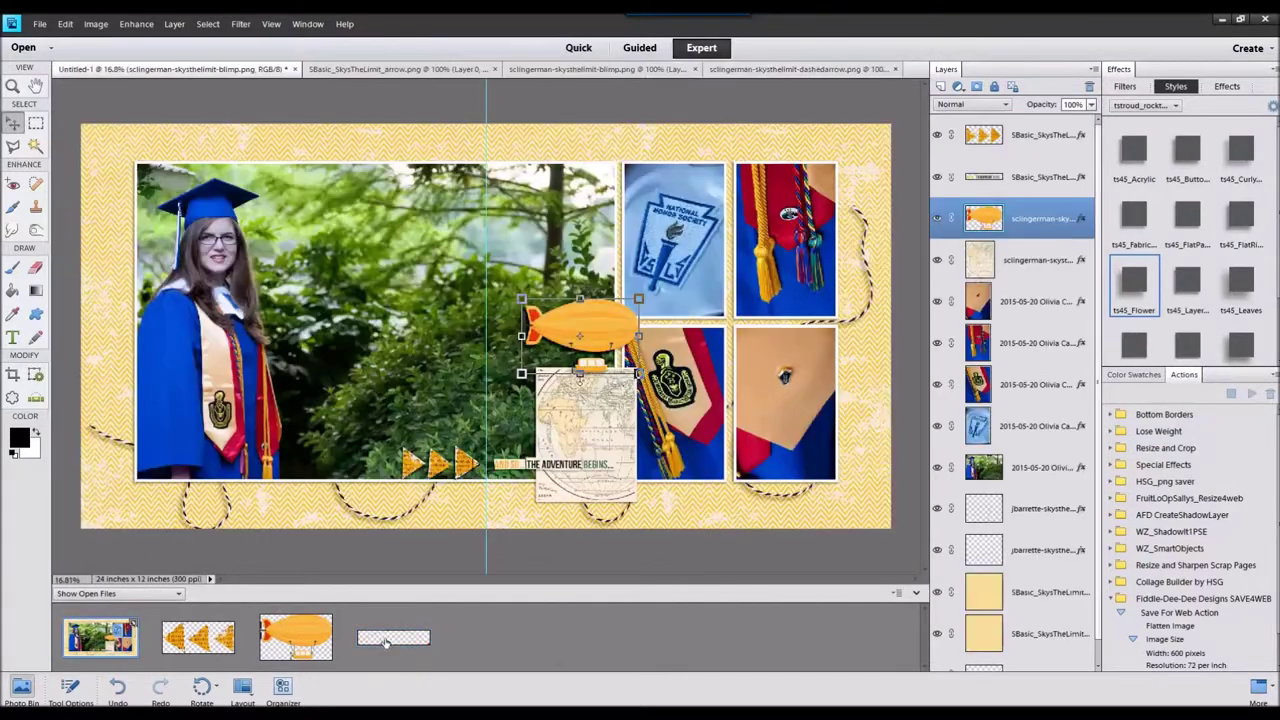
pyautogui.moveTo(386, 641); pyautogui.dragTo(410, 330)
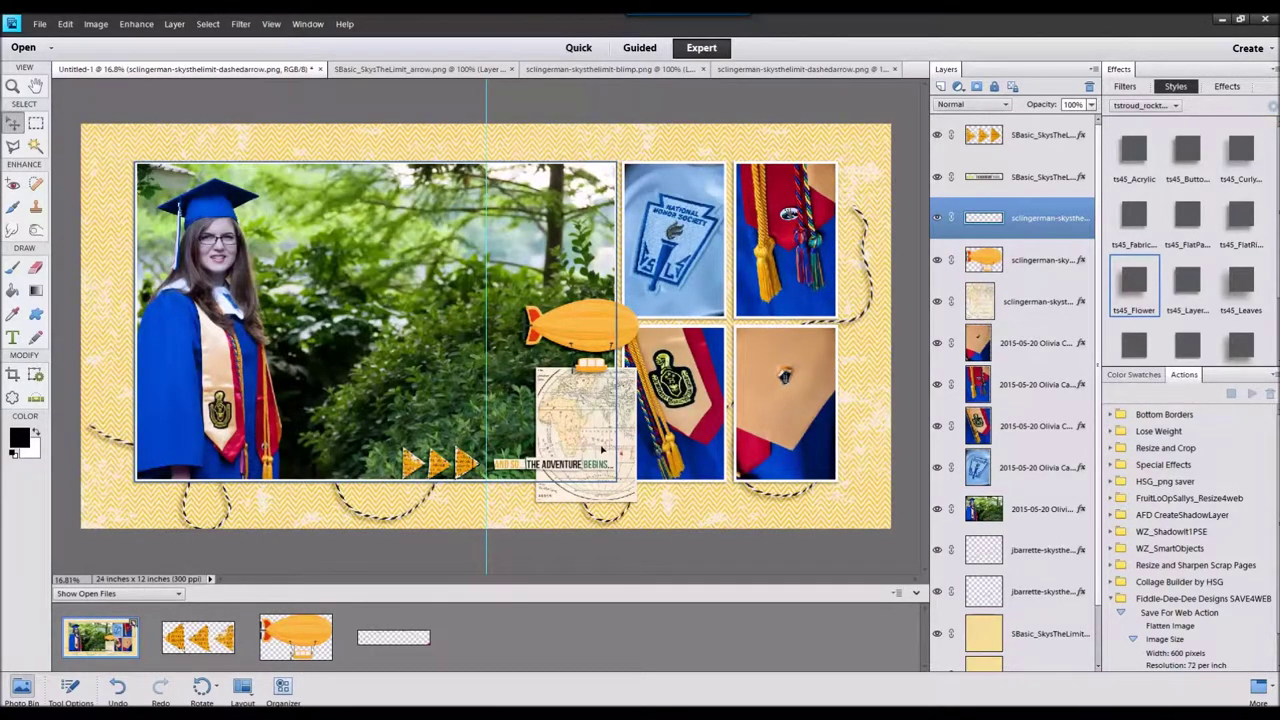
pyautogui.click(602, 450)
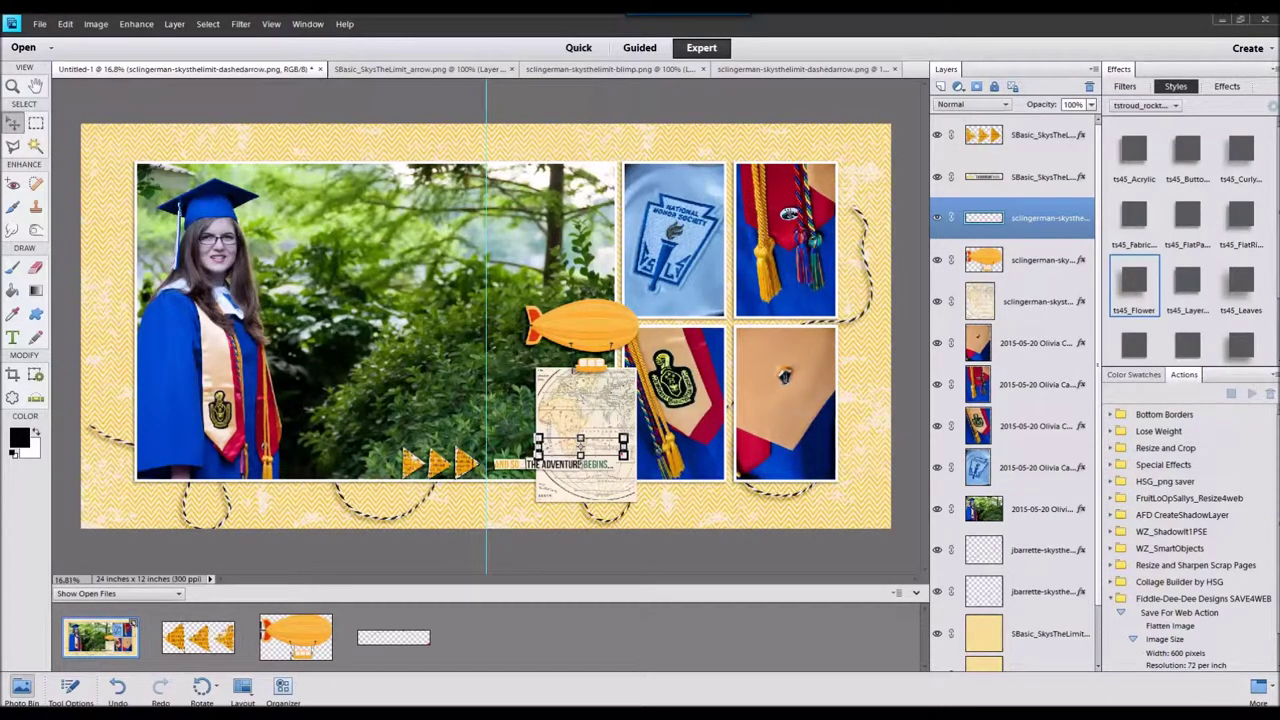
# - Open sclingerman-skysthelimit-ribbon4.png and place the ribbon behind the photos, directly above the background papers
pyautogui.moveTo(850, 719); pyautogui.dragTo(834, 645)
pyautogui.doubleClick(98, 650)
pyautogui.click(1022, 526)
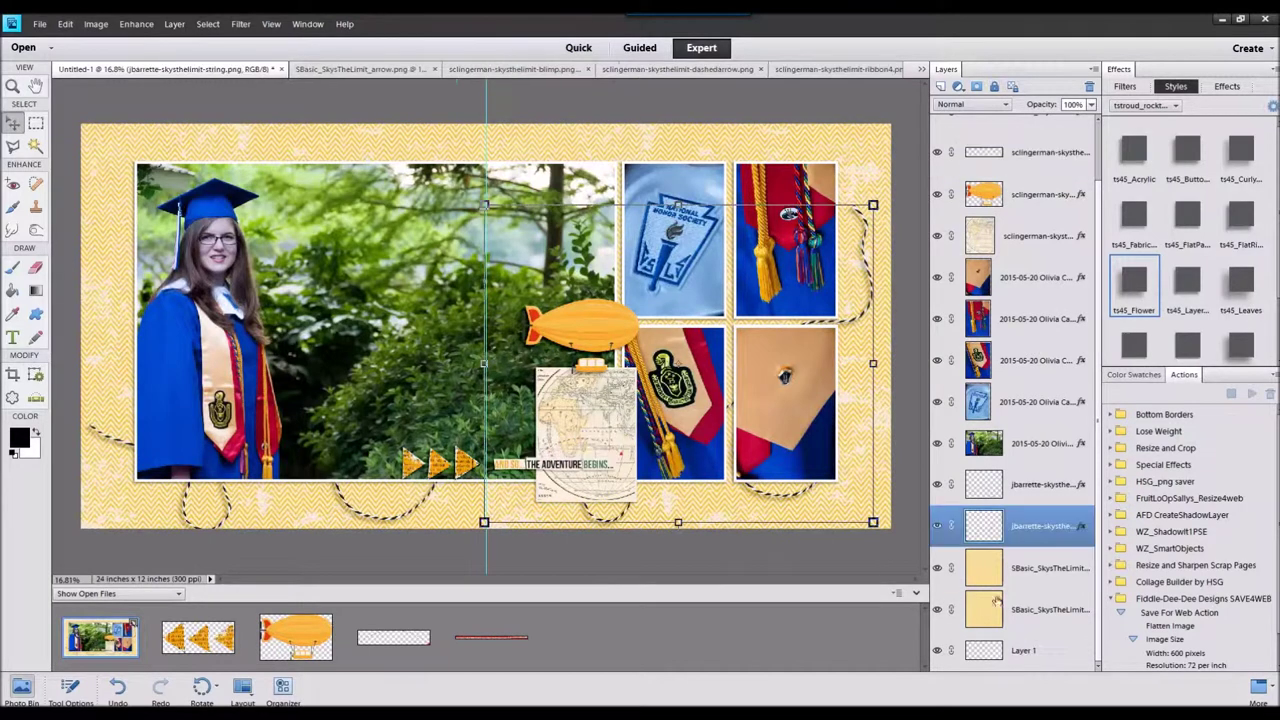
pyautogui.click(1022, 568)
pyautogui.moveTo(476, 639); pyautogui.dragTo(665, 508)
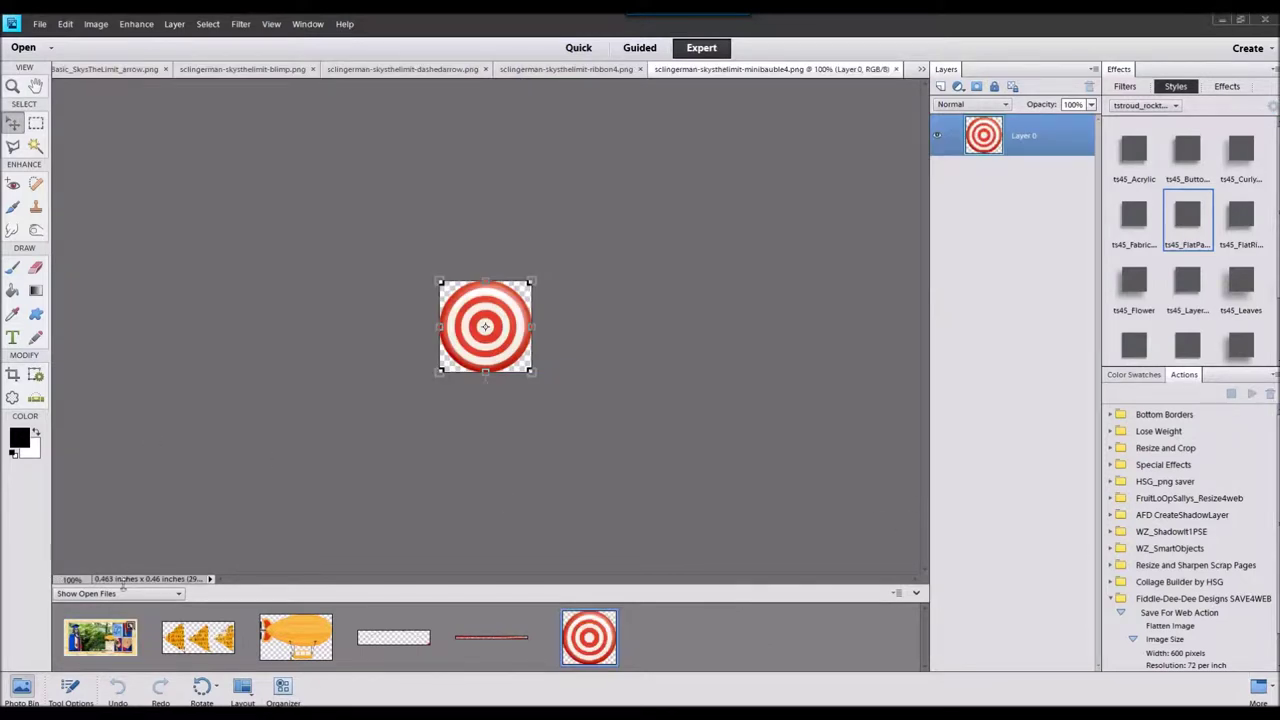
# - Place sclingerman-skysthelimit-minibauble4.png at the end of the word strip on the map card, as the topmost layer
pyautogui.click(108, 628)
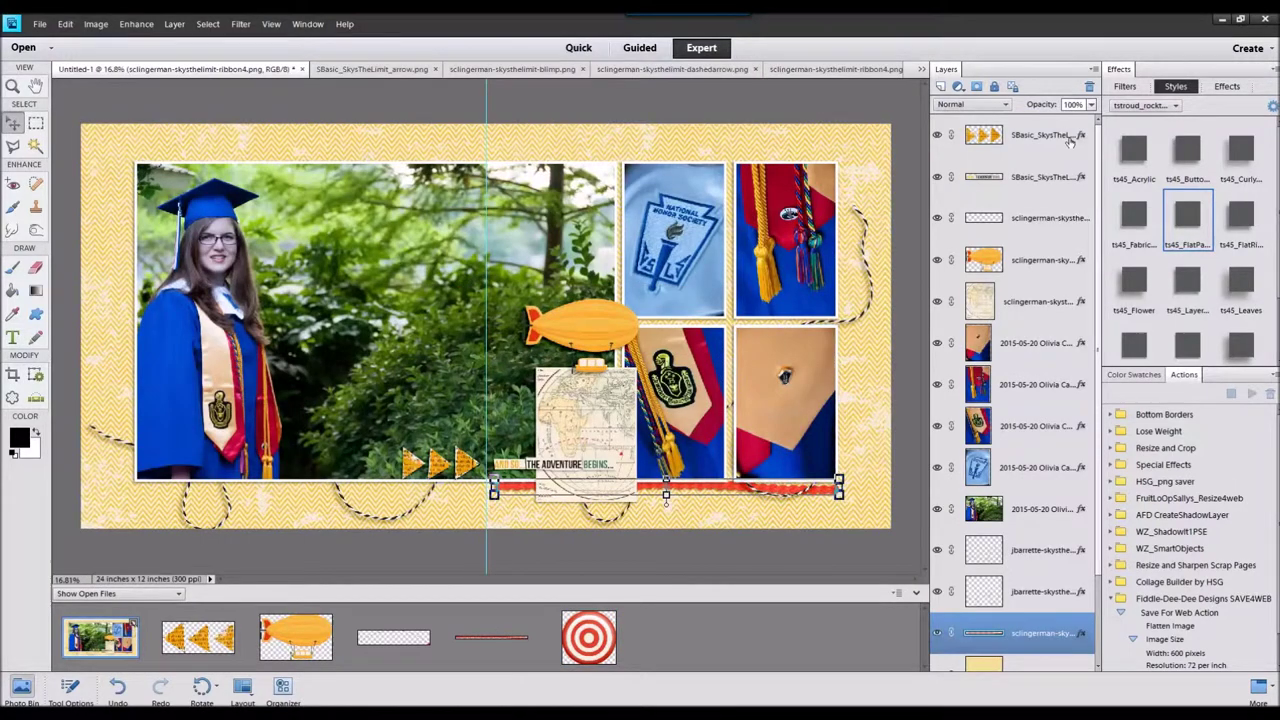
pyautogui.click(1070, 142)
pyautogui.hotkey('ctrl', 'v')
pyautogui.moveTo(142, 213); pyautogui.dragTo(621, 434)
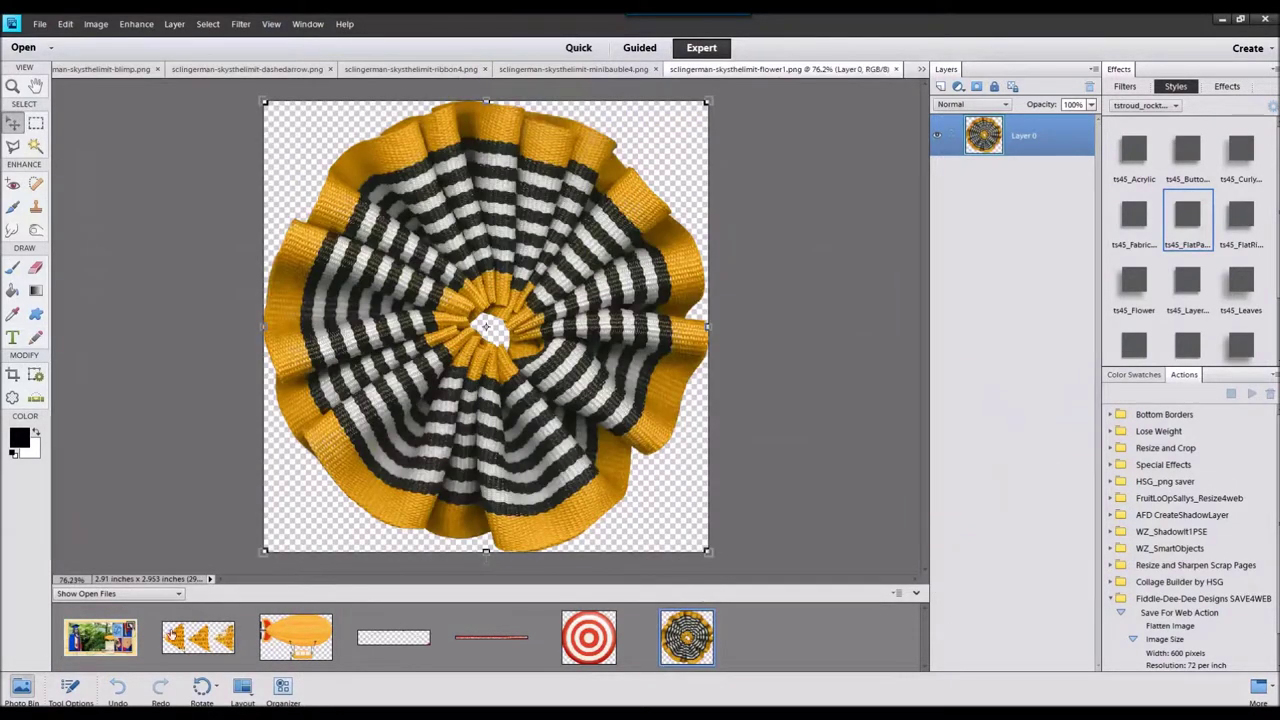
# - Place sclingerman-skysthelimit-flower1.png at the large photo's lower-left corner, layered behind the photos
pyautogui.moveTo(172, 634); pyautogui.dragTo(108, 638)
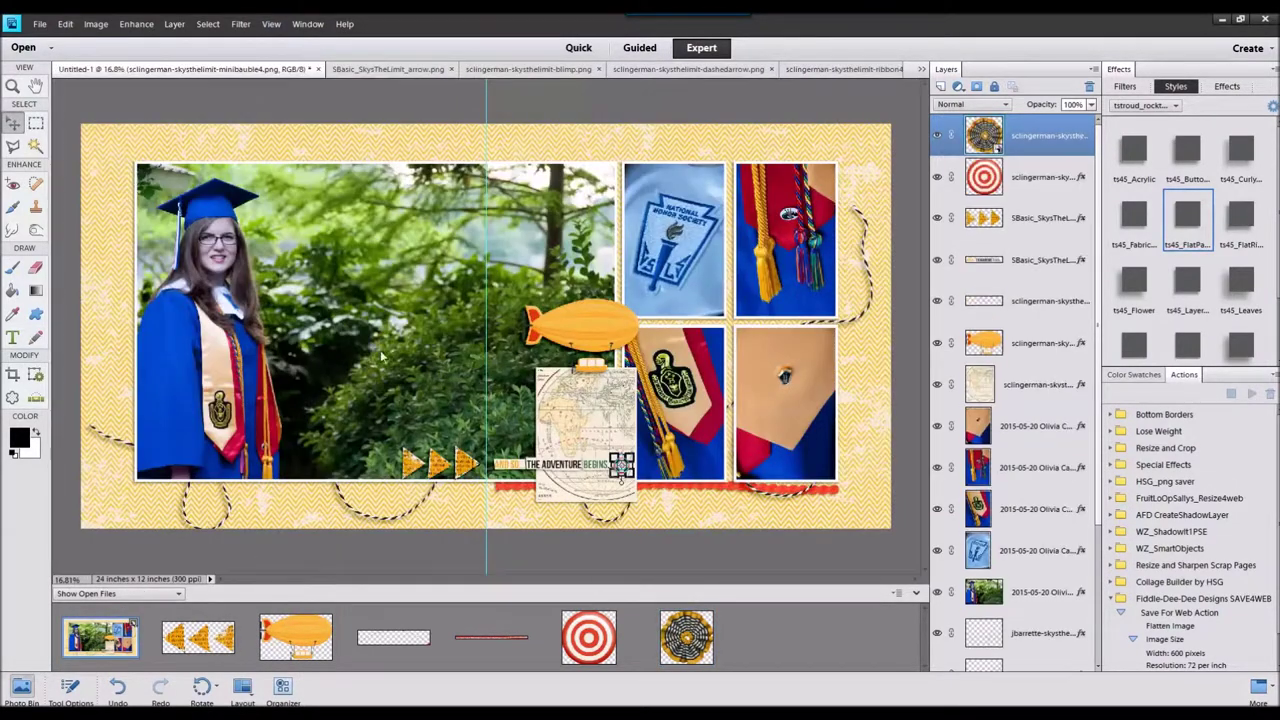
pyautogui.moveTo(466, 353); pyautogui.dragTo(130, 469)
pyautogui.moveTo(1035, 145); pyautogui.dragTo(1030, 592)
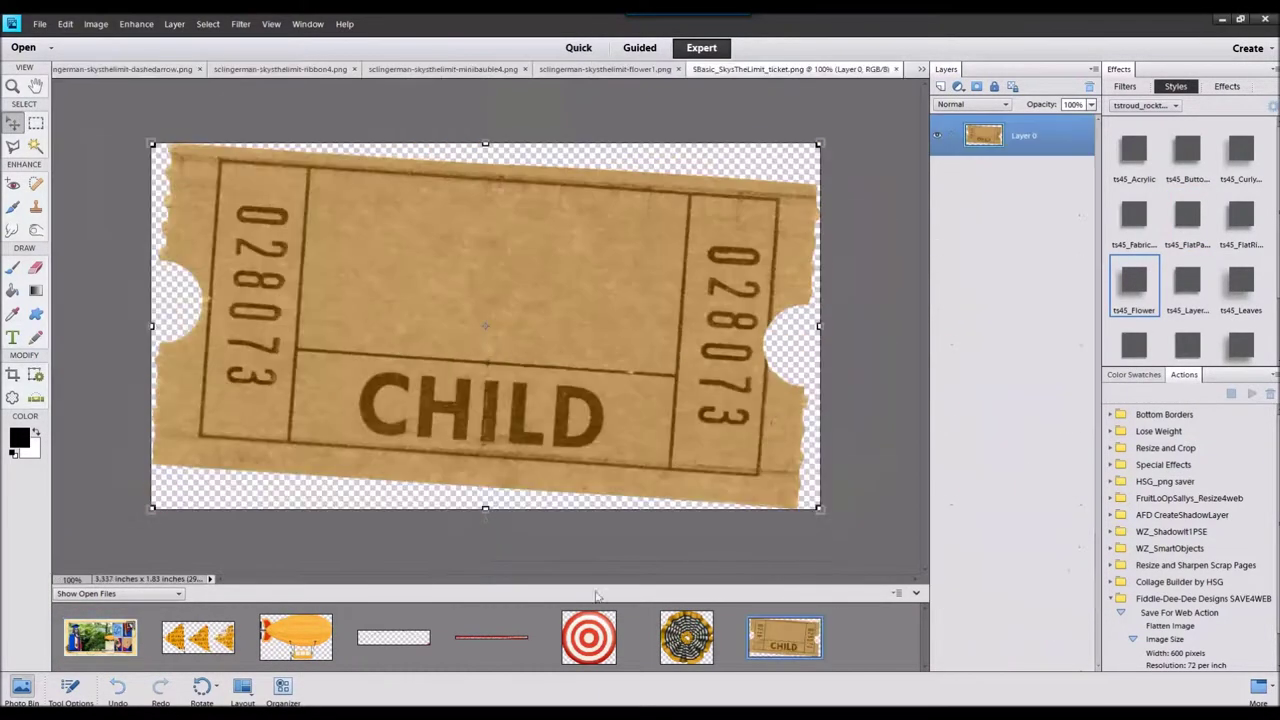
# - Place SBasic_SkysTheLimit_ticket.png so it peeks out from behind the left side of the map card, directly beneath the card layer
pyautogui.click(99, 637)
pyautogui.click(690, 420)
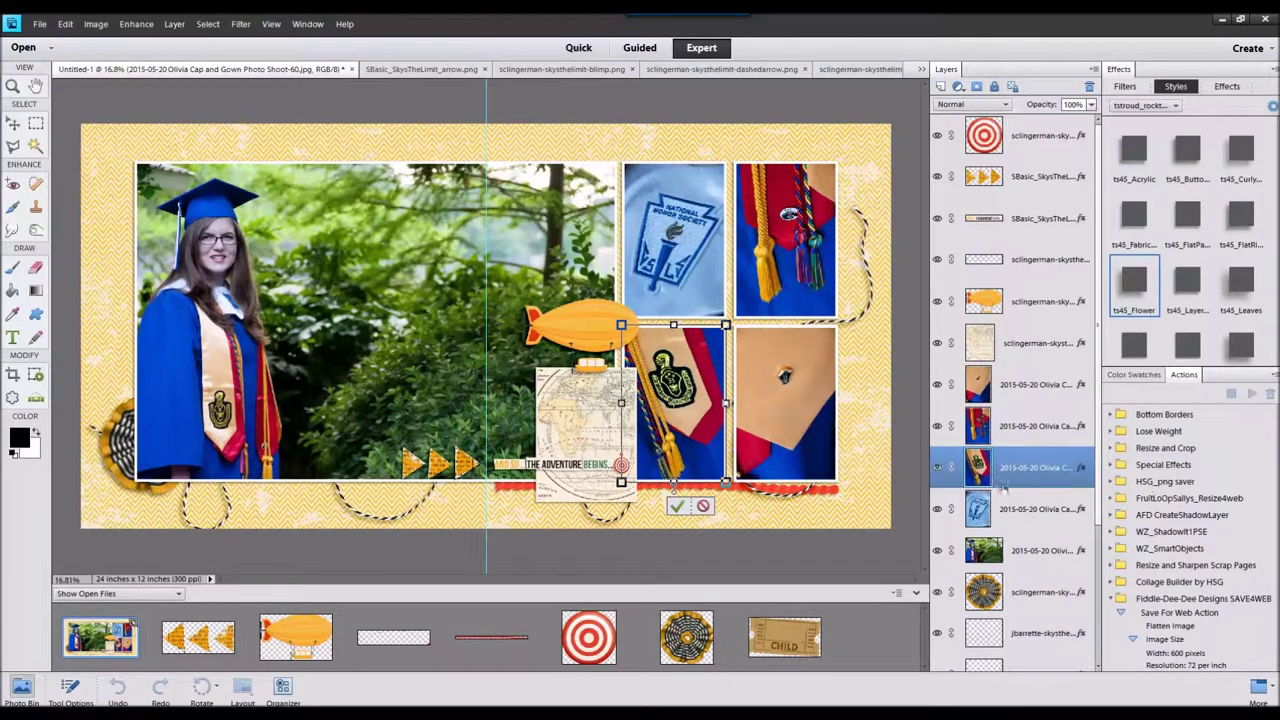
pyautogui.click(704, 507)
pyautogui.click(1035, 385)
pyautogui.moveTo(784, 632); pyautogui.dragTo(560, 445)
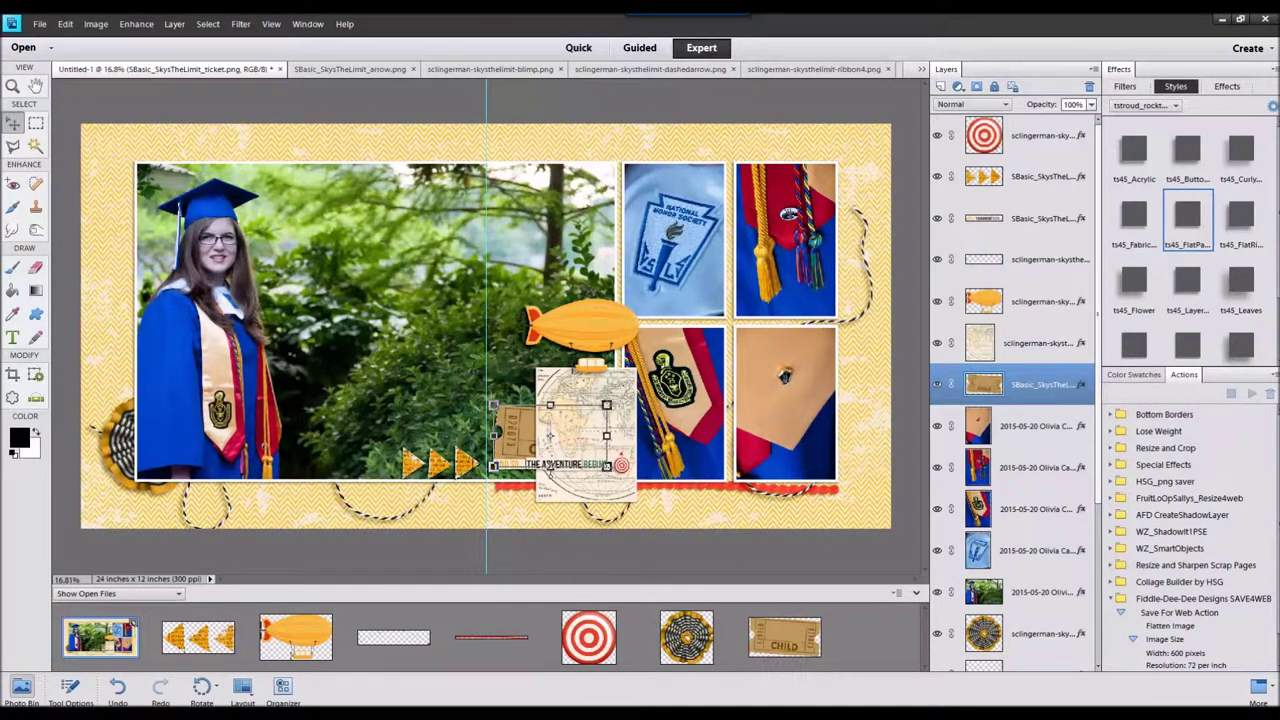
# - Place SBasic_SkysTheLimit_star02-yellow.png on the large photo, just above and left of the arrows
pyautogui.click(198, 637)
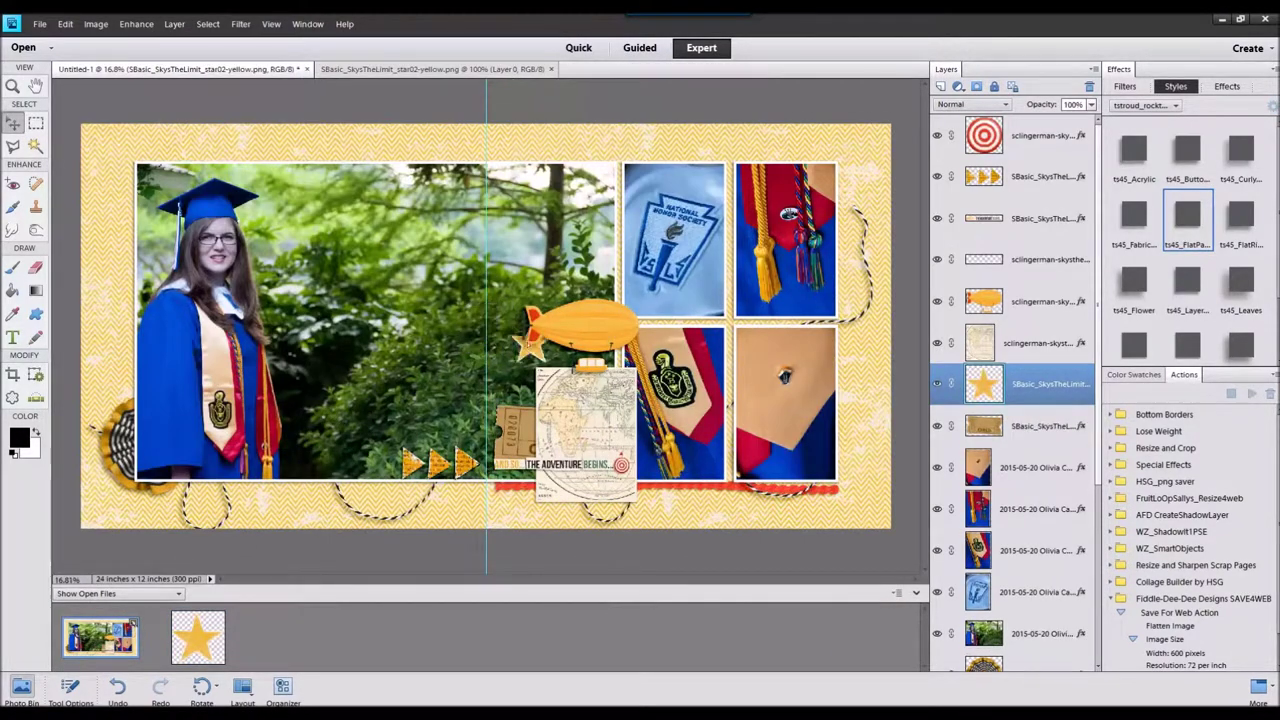
pyautogui.moveTo(530, 345); pyautogui.dragTo(406, 410)
pyautogui.click(381, 475)
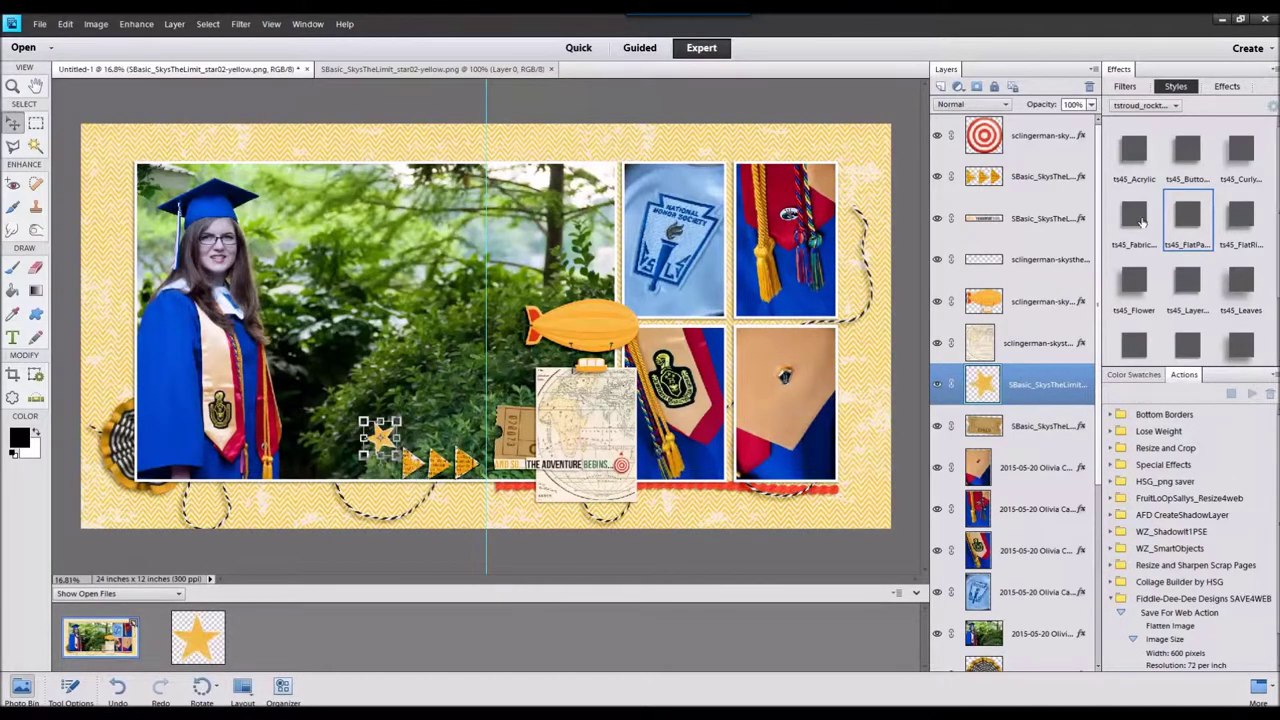
# - Add two copies of the yellow star, a larger and a smaller one, trailing up toward the graduate
pyautogui.moveTo(371, 432); pyautogui.dragTo(306, 381)
pyautogui.click(305, 443)
pyautogui.click(376, 438)
pyautogui.click(258, 429)
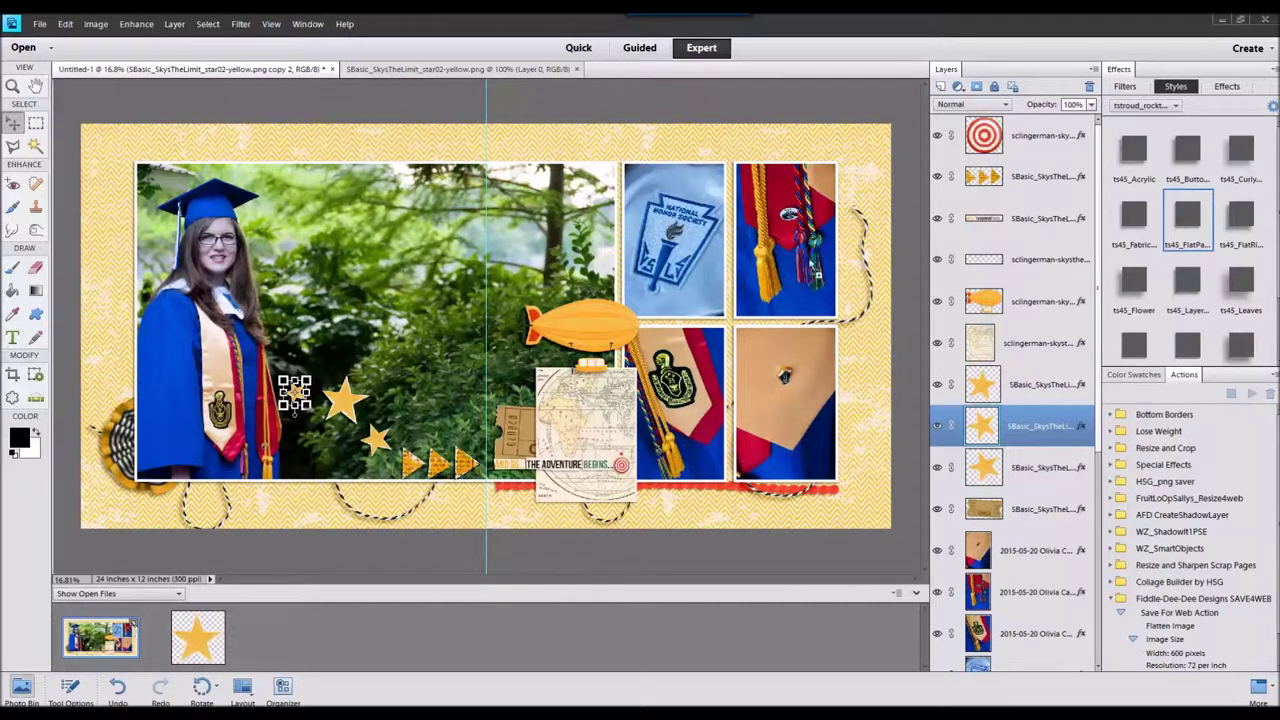
# - Place SBasic_SkysTheLimit_star02-red.png on top of the largest yellow star, scaled down to leave a yellow border
pyautogui.moveTo(811, 262); pyautogui.dragTo(514, 536)
pyautogui.doubleClick(96, 626)
pyautogui.click(346, 419)
pyautogui.moveTo(298, 626); pyautogui.dragTo(353, 424)
pyautogui.moveTo(369, 377); pyautogui.dragTo(351, 397)
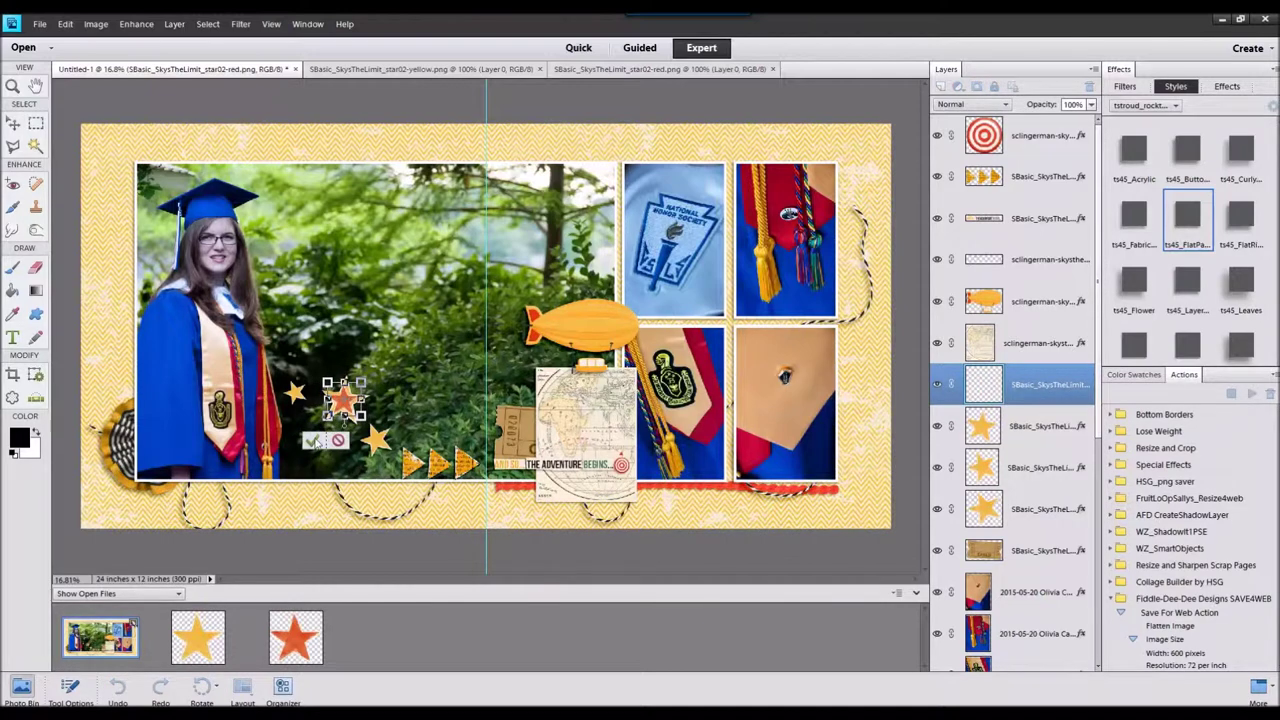
pyautogui.press('Return')
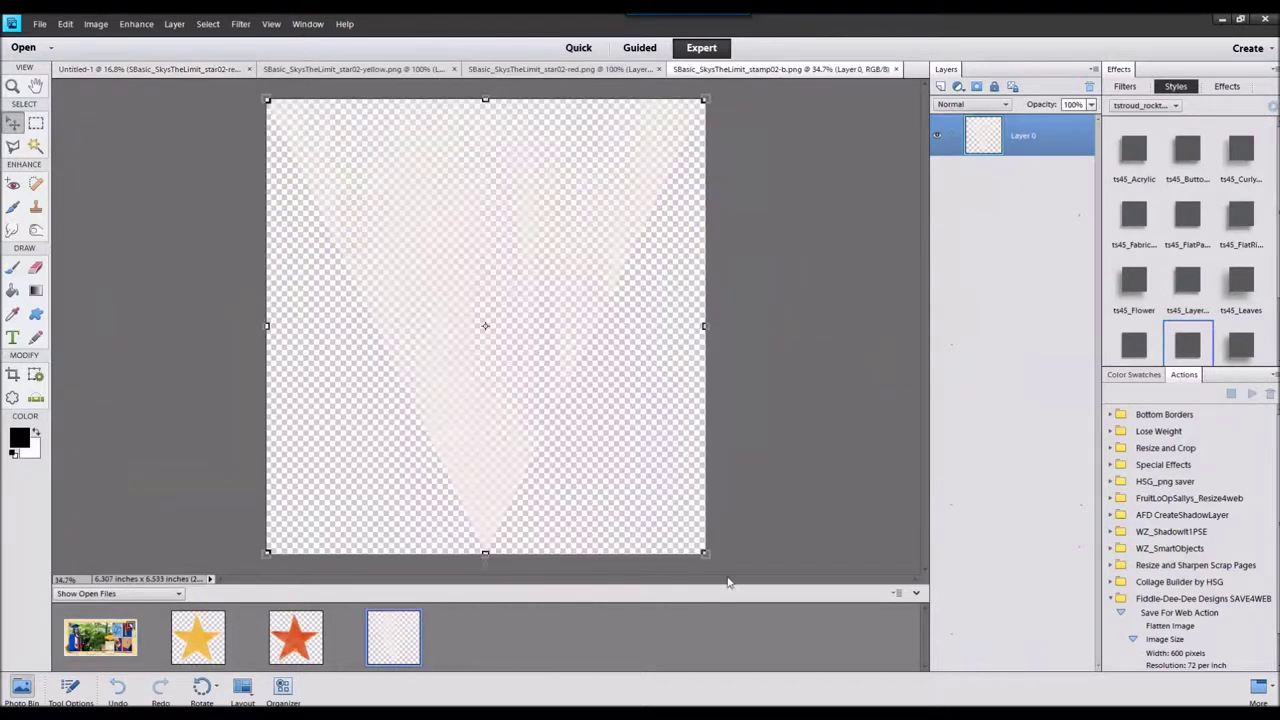
# - Place SBasic_SkysTheLimit_paperpiece02.png along the page's left edge, directly above the background papers
pyautogui.click(110, 632)
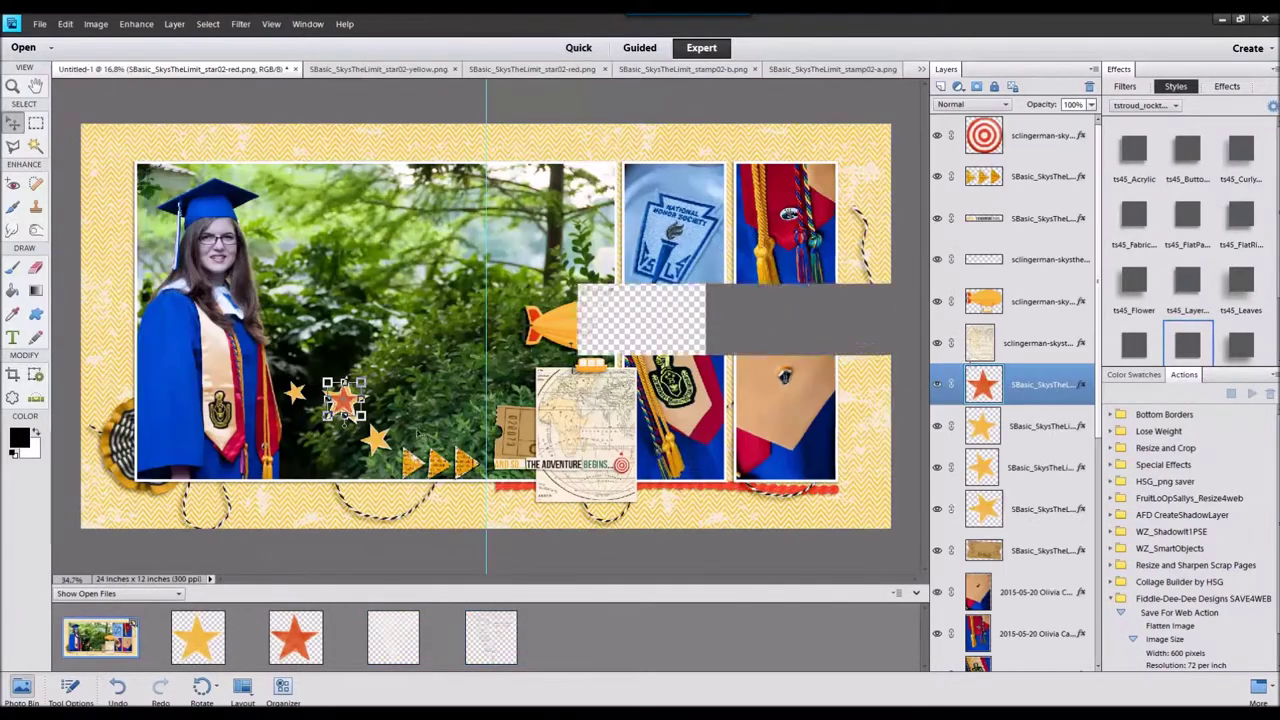
pyautogui.scroll(-5, 1010, 490)
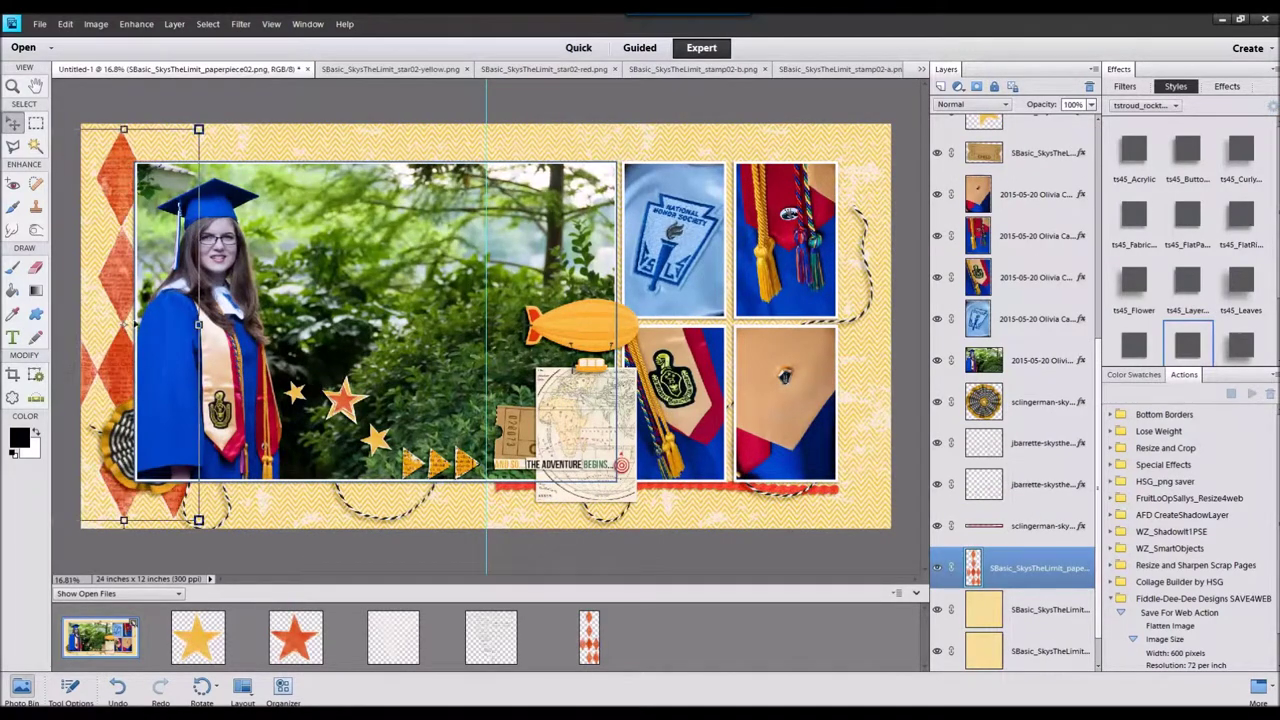
# - Try flipping the diamond paper strip horizontally at the page's left edge, and undo the flip
pyautogui.click(96, 23)
pyautogui.moveTo(110, 40)
pyautogui.click(333, 190)
pyautogui.moveTo(115, 270); pyautogui.dragTo(80, 270)
pyautogui.click(65, 24)
pyautogui.click(70, 39)
pyautogui.click(65, 24)
pyautogui.click(110, 38)
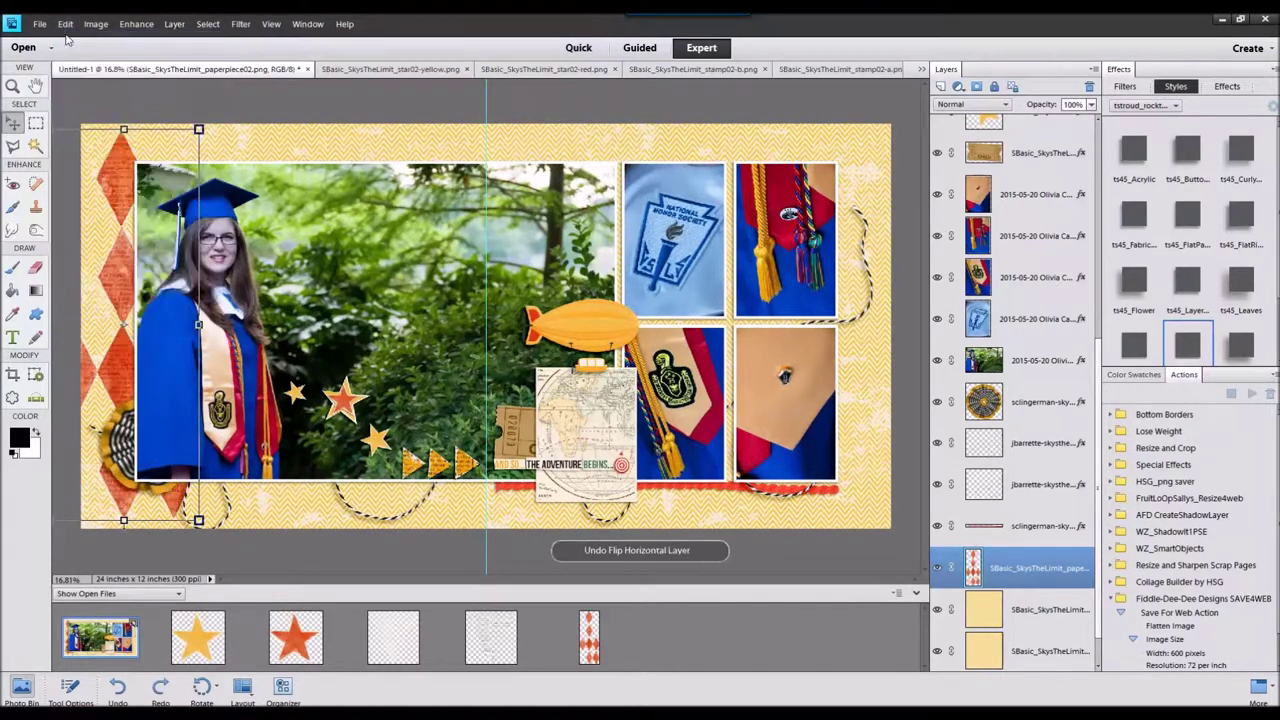
# - Place a shadowed copy of the diamond strip at the page's lower-right corner and shift the original strip up
pyautogui.click(1188, 215)
pyautogui.moveTo(846, 476); pyautogui.dragTo(834, 428)
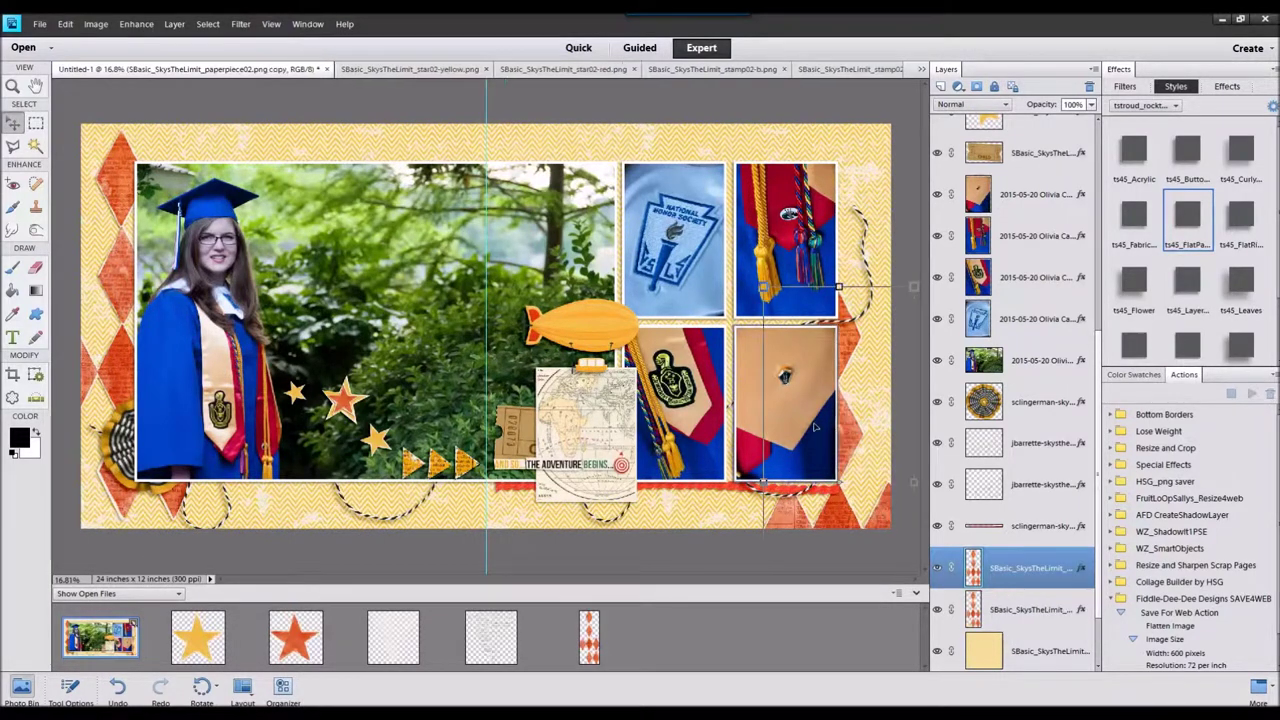
pyautogui.moveTo(117, 373); pyautogui.dragTo(118, 245)
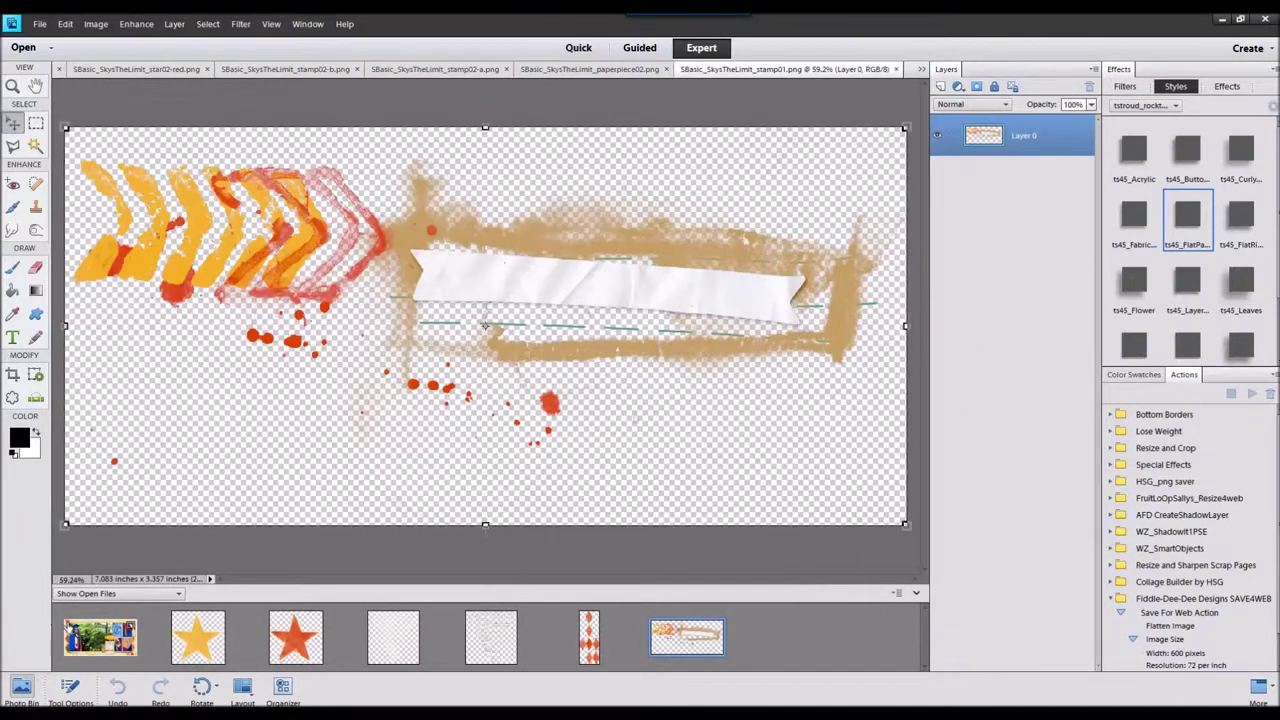
# - Place SBasic_SkysTheLimit_stamp01.png behind the arrows and stars, layered directly above the large photo
pyautogui.doubleClick(100, 637)
pyautogui.click(440, 370)
pyautogui.moveTo(687, 637); pyautogui.dragTo(430, 415)
pyautogui.moveTo(477, 319); pyautogui.dragTo(409, 463)
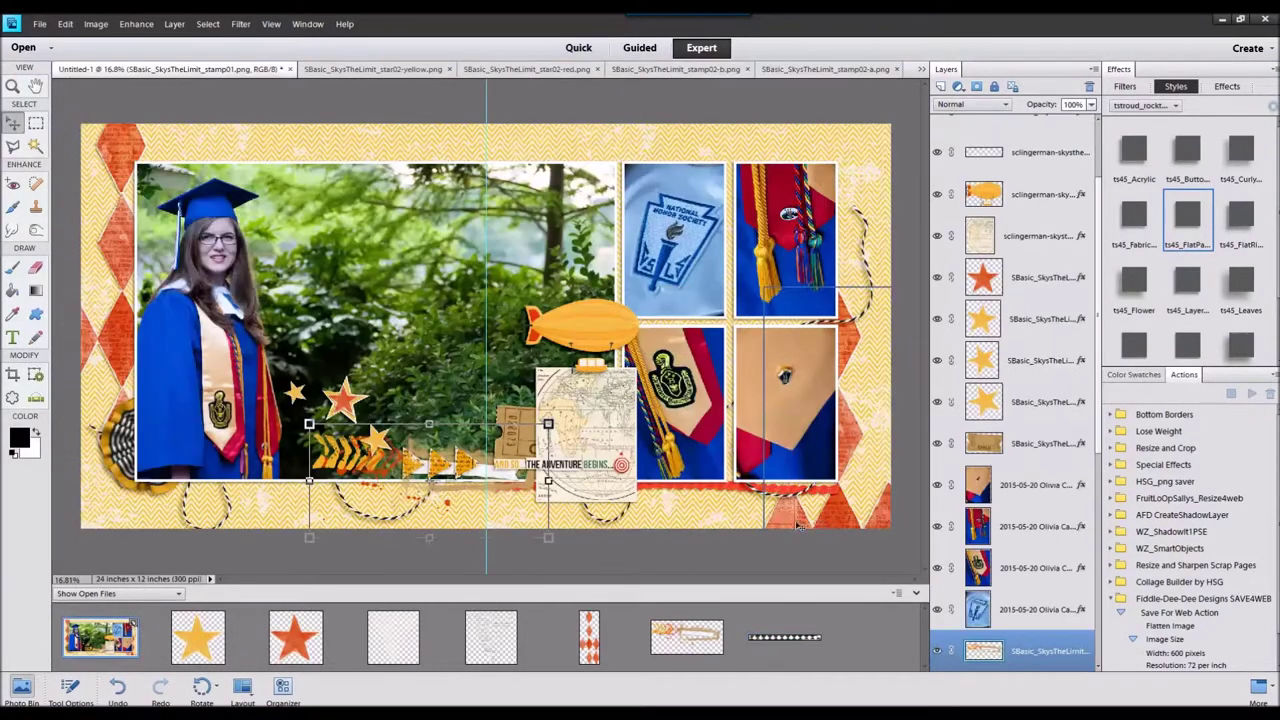
# - Place SBasic_SkysTheLimit_ribbon02.png under the red ribbon below the right-hand photos and give it the flat paper shadow style
pyautogui.scroll(-3, 1035, 542)
pyautogui.click(1035, 540)
pyautogui.moveTo(785, 637); pyautogui.dragTo(543, 374)
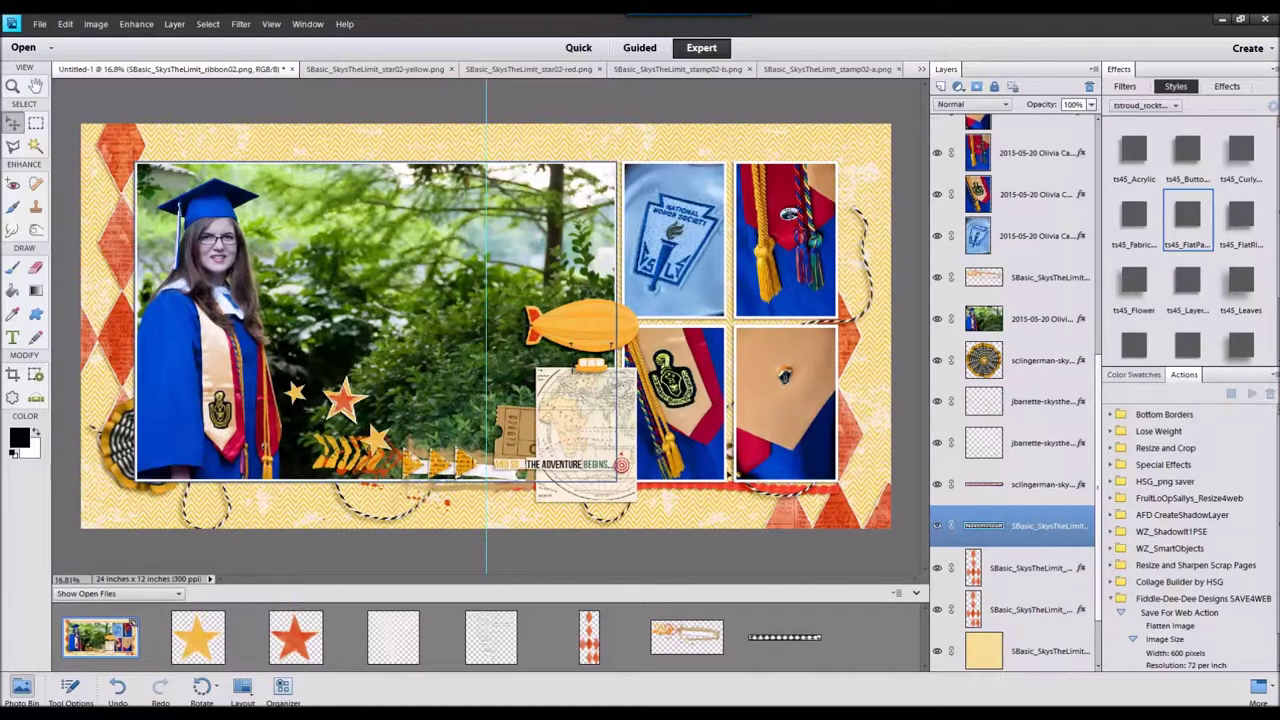
pyautogui.doubleClick(1181, 233)
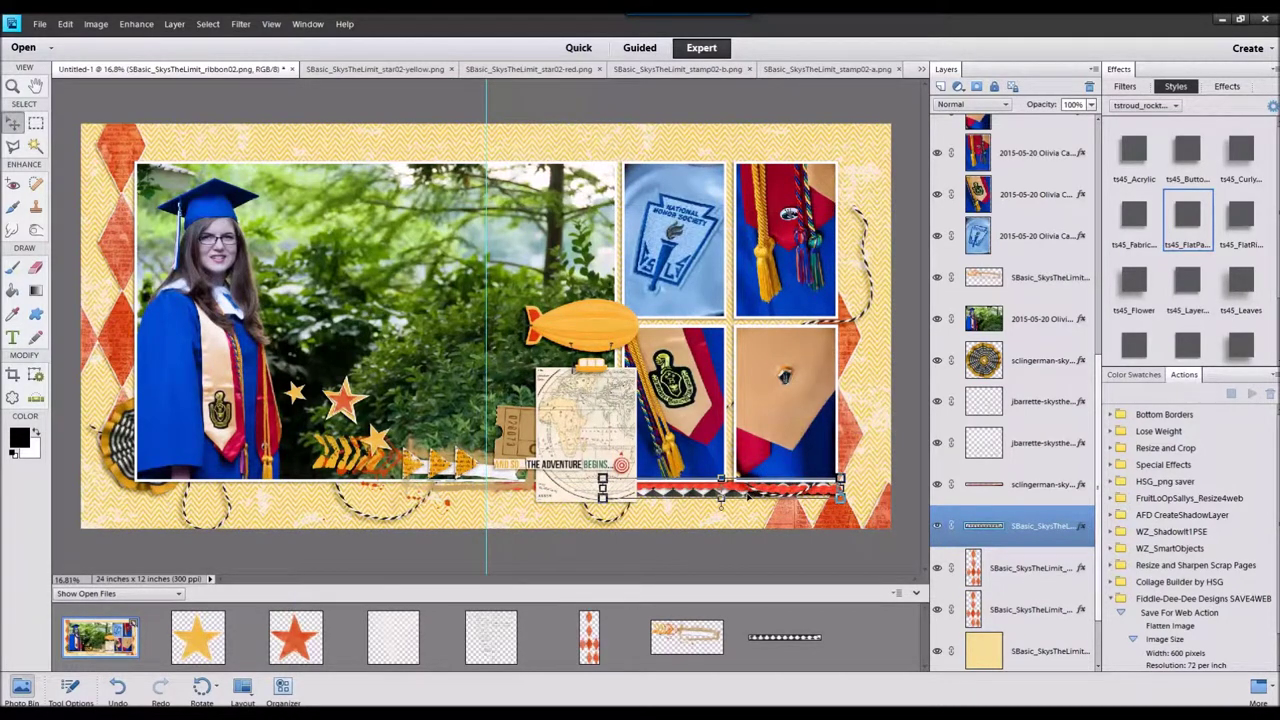
# - Try the black-and-white ribbon along the upper-left edge of the large photo
pyautogui.moveTo(748, 497); pyautogui.dragTo(257, 210)
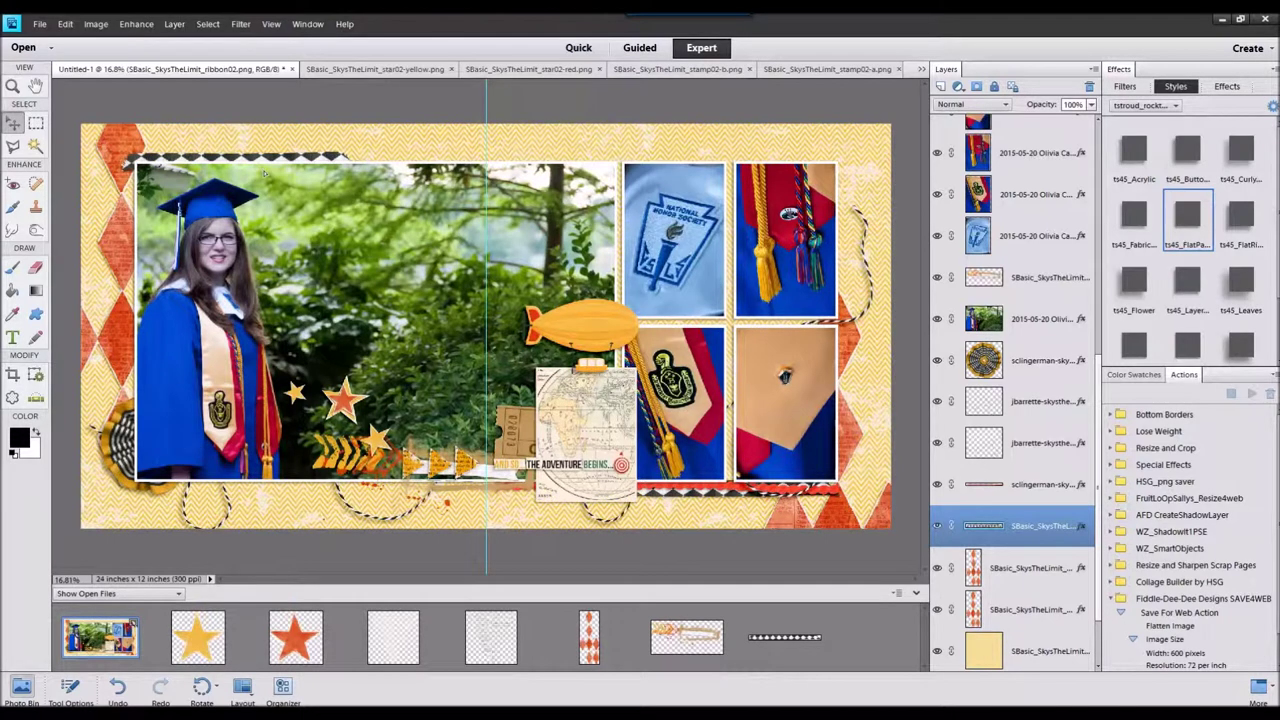
pyautogui.moveTo(254, 462); pyautogui.dragTo(208, 406)
pyautogui.hotkey('ctrl', 'j')
pyautogui.rightClick(1063, 522)
pyautogui.click(1098, 313)
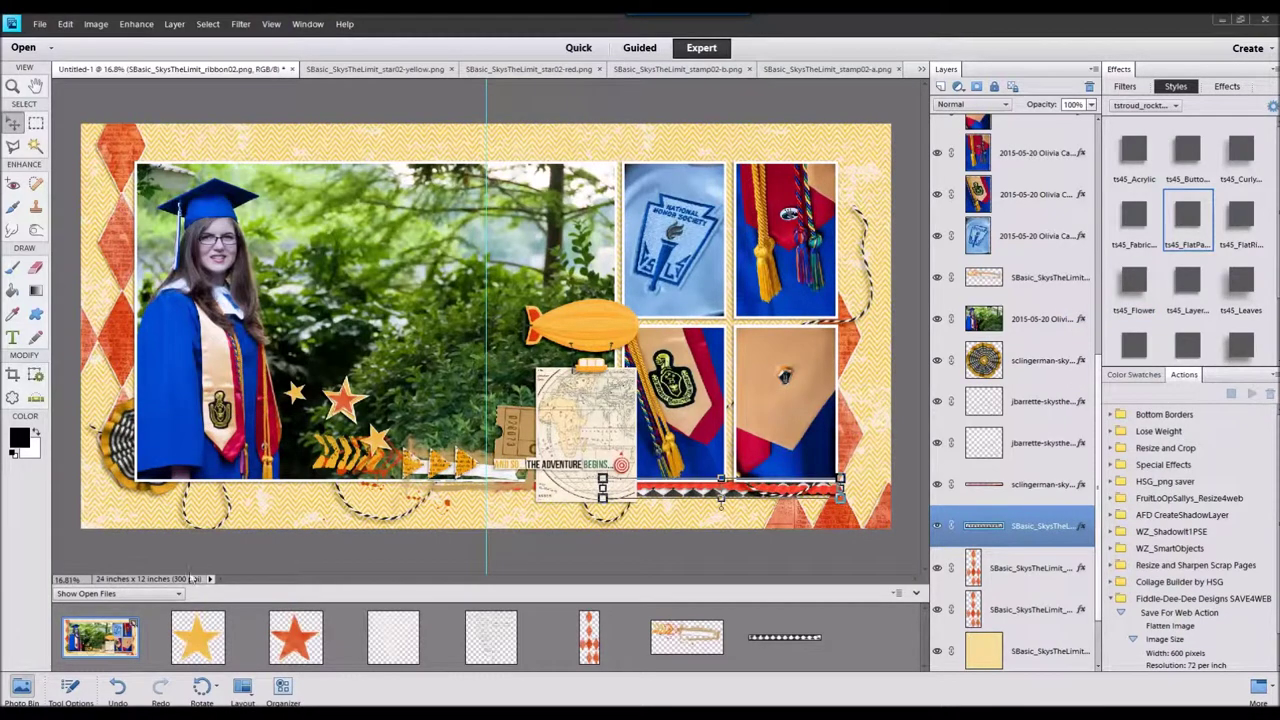
# - Close the SBasic_SkysTheLimit_ribbon02.png source file
pyautogui.rightClick(754, 640)
pyautogui.click(785, 452)
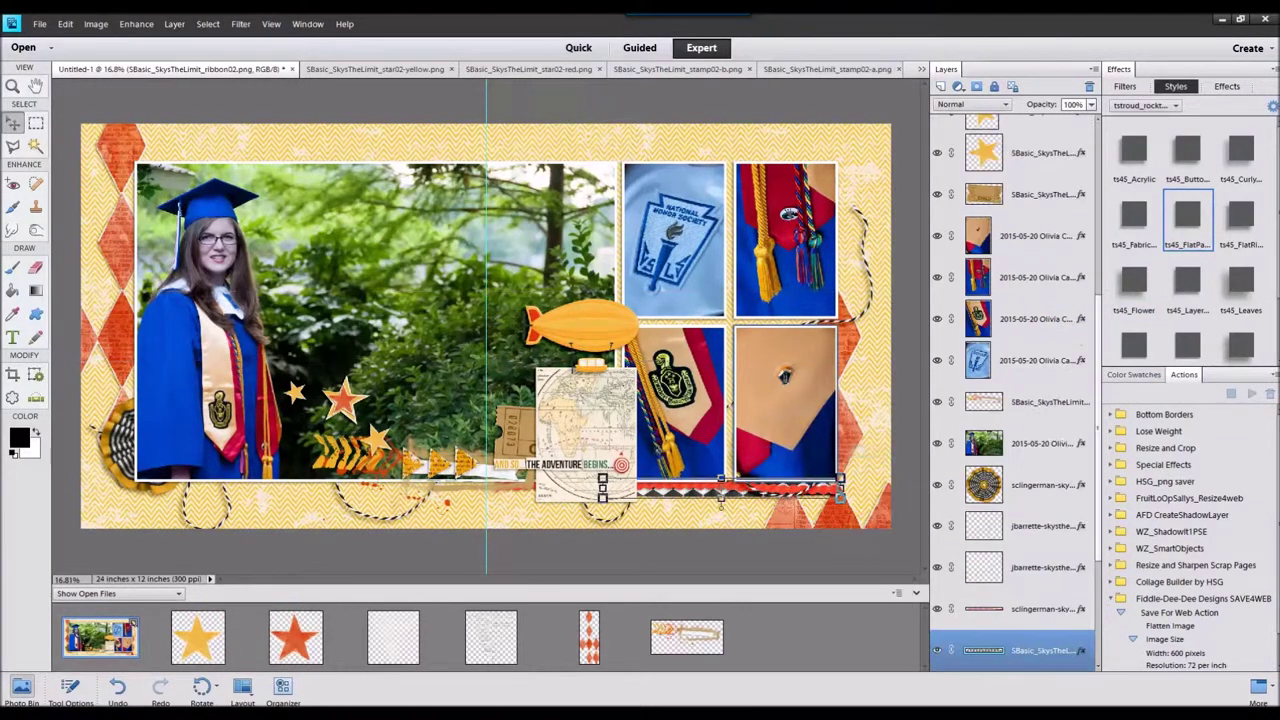
pyautogui.click(1047, 575)
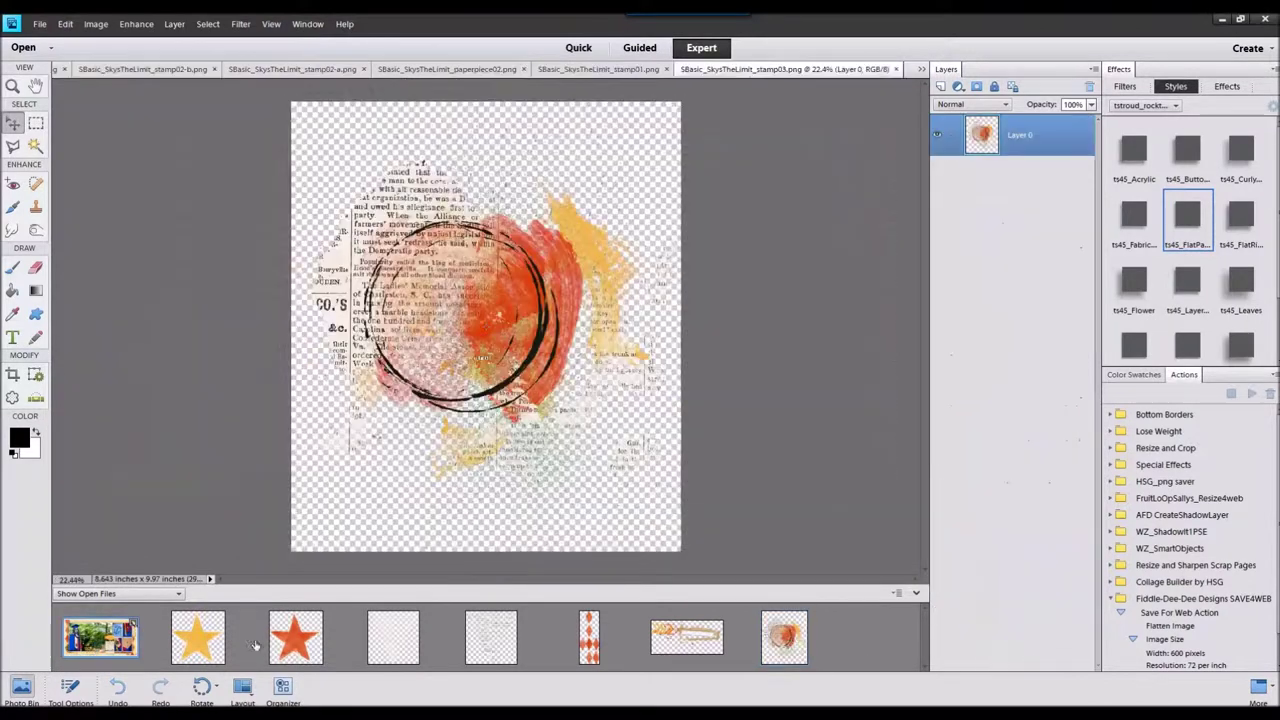
# - Place SBasic_SkysTheLimit_stamp03.png behind the flower at the page's lower left, with a second one behind the upper right-hand photos
pyautogui.doubleClick(100, 640)
pyautogui.moveTo(785, 642); pyautogui.dragTo(44, 440)
pyautogui.scroll(-2, 470, 370)
pyautogui.moveTo(470, 370); pyautogui.dragTo(162, 436)
pyautogui.moveTo(299, 253); pyautogui.dragTo(255, 364)
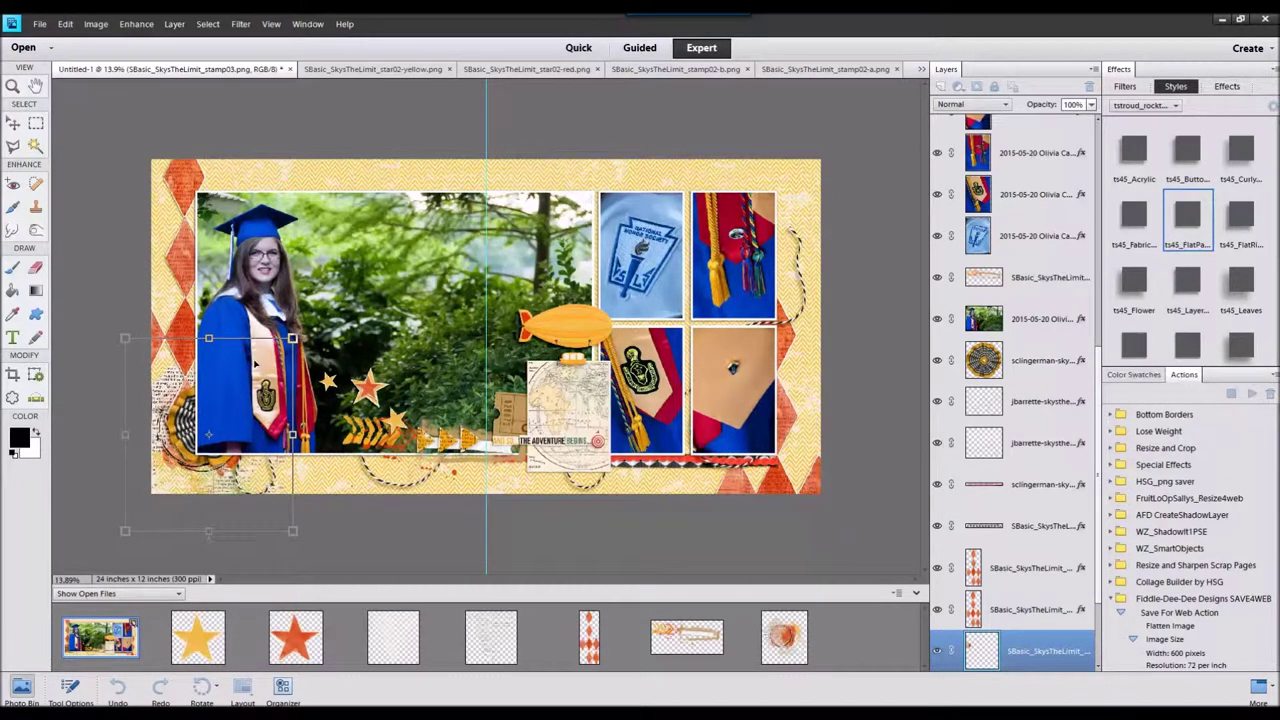
pyautogui.click(244, 540)
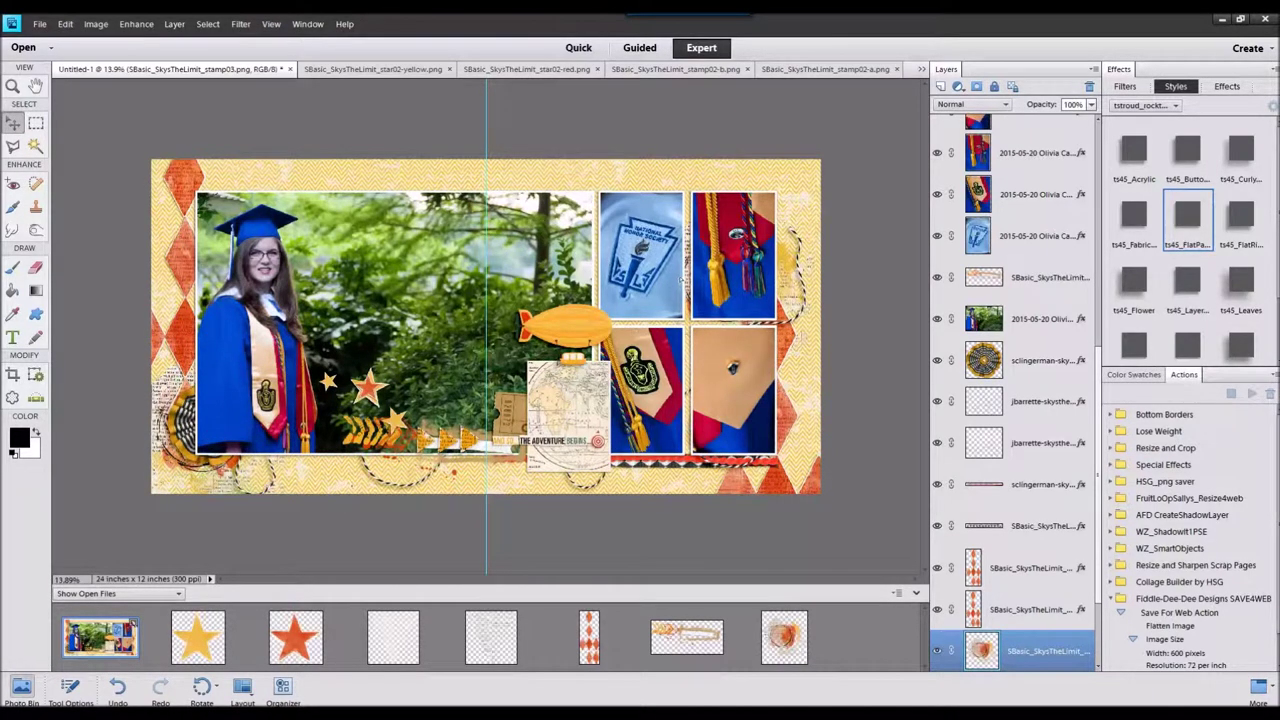
pyautogui.moveTo(685, 279); pyautogui.dragTo(686, 280)
# - Place SBasic_SkysTheLimit_stamp02-b.png behind the lower-left part of the large photo and close the embellishment source files
pyautogui.moveTo(413, 649); pyautogui.dragTo(366, 290)
pyautogui.moveTo(450, 322); pyautogui.dragTo(308, 246)
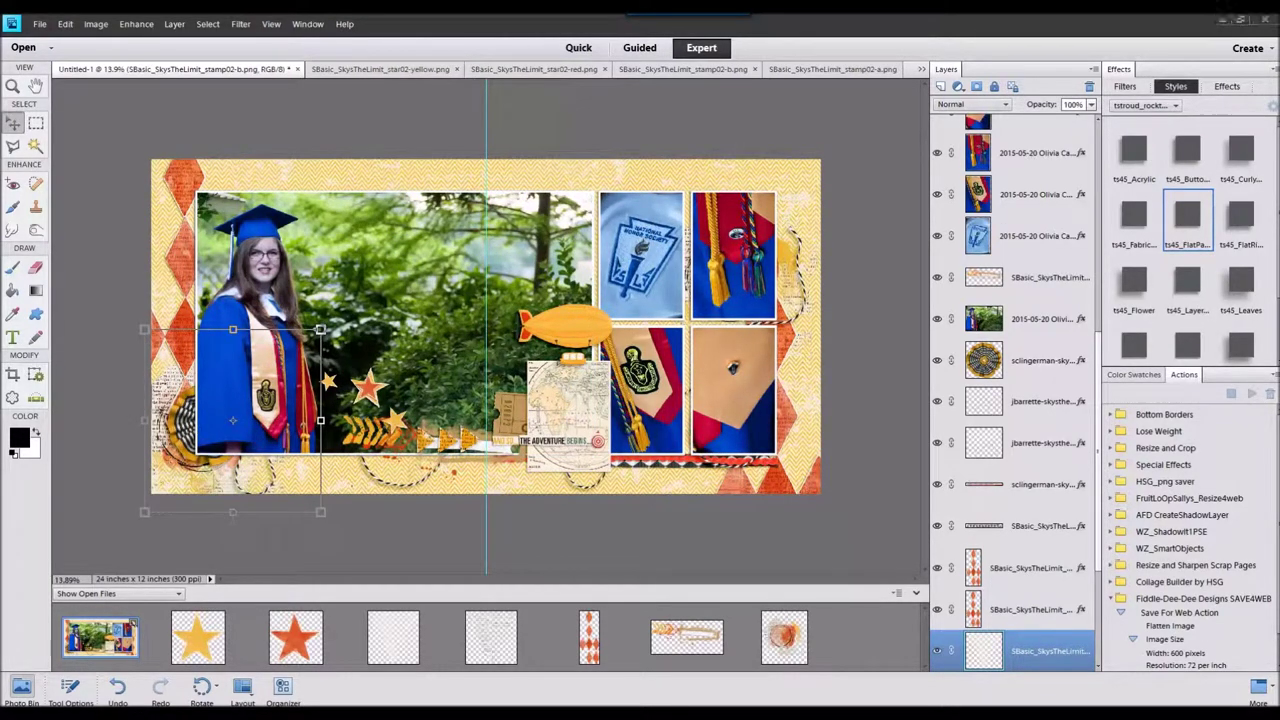
pyautogui.rightClick(782, 640)
pyautogui.click(810, 454)
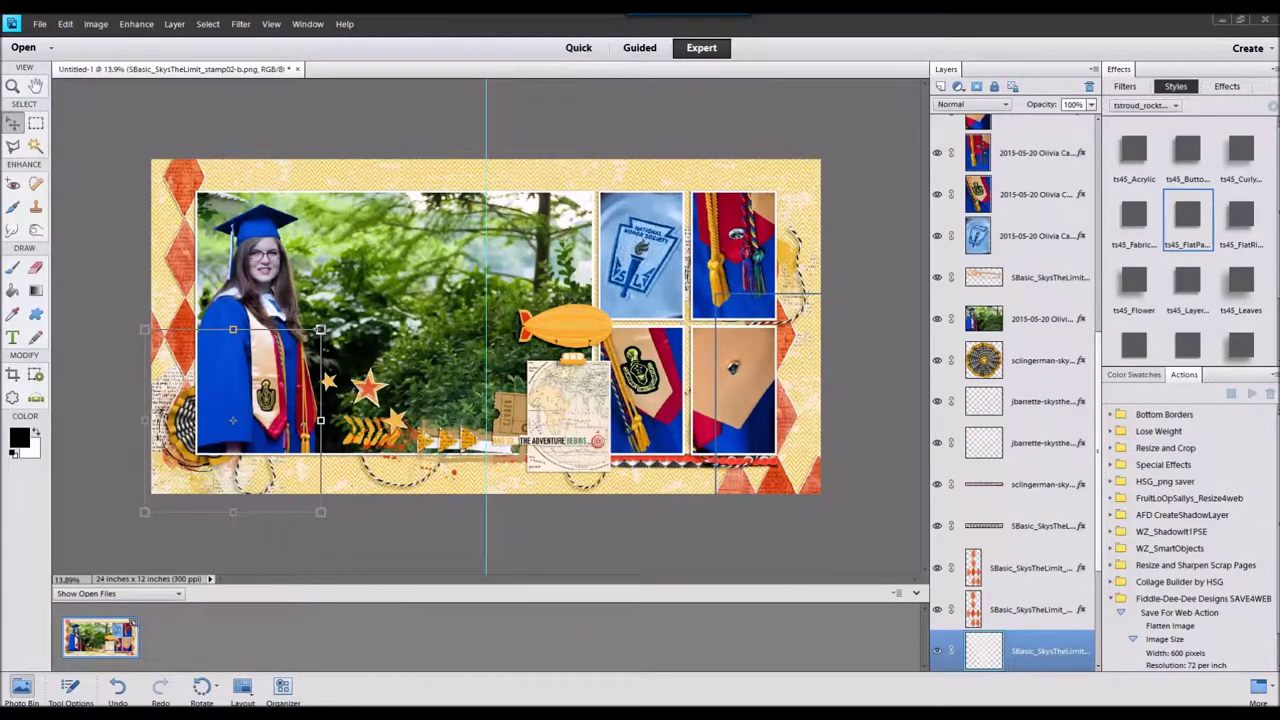
# - Place SBasic_SkysTheLimit_label02.png on the large photo just left of the ticket, layered directly beneath the ticket
pyautogui.doubleClick(119, 625)
pyautogui.scroll(10, 1032, 192)
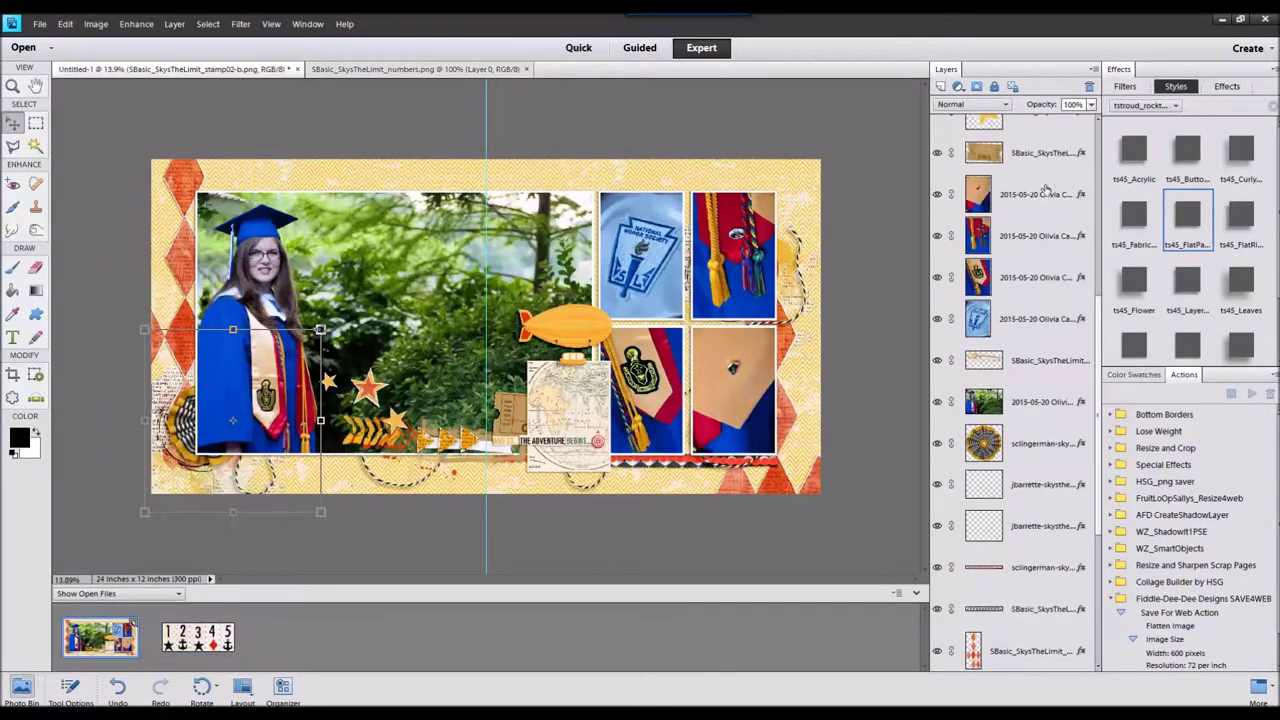
pyautogui.doubleClick(100, 635)
pyautogui.moveTo(298, 624); pyautogui.dragTo(363, 390)
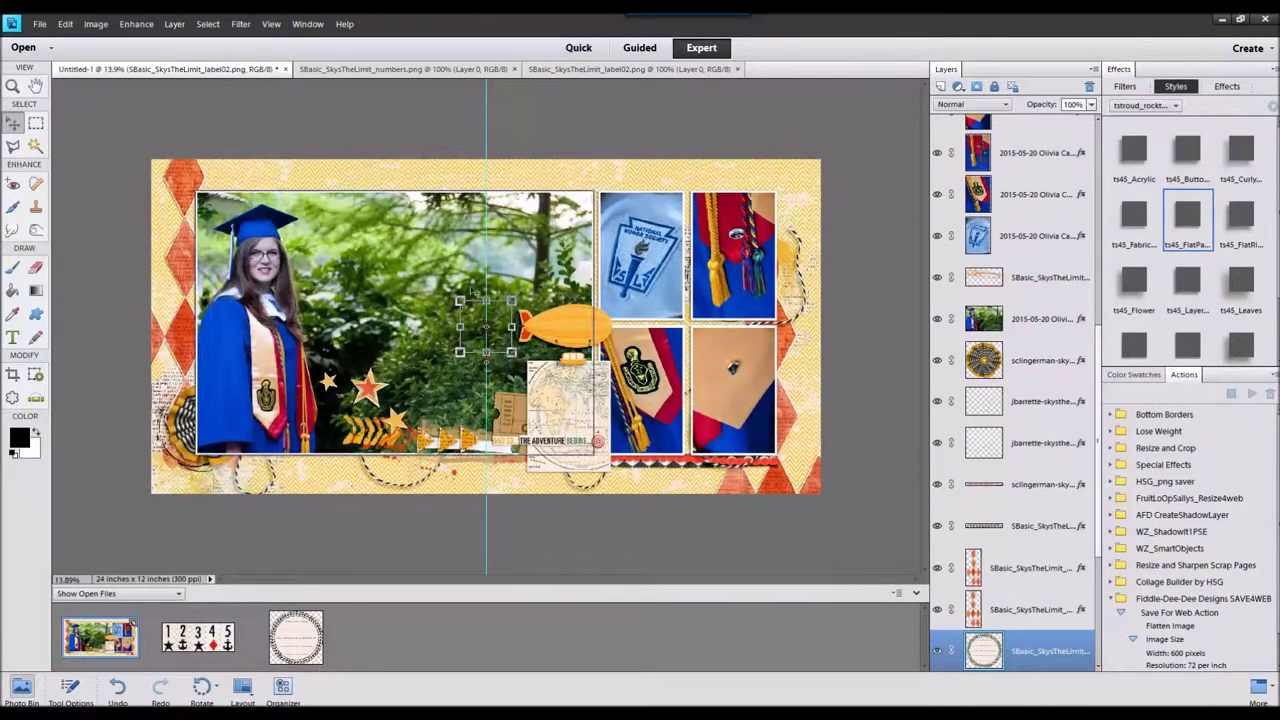
pyautogui.moveTo(487, 311); pyautogui.dragTo(448, 179)
pyautogui.rightClick(448, 177)
pyautogui.click(479, 243)
pyautogui.moveTo(458, 228); pyautogui.dragTo(485, 448)
pyautogui.moveTo(1045, 135); pyautogui.dragTo(1035, 428)
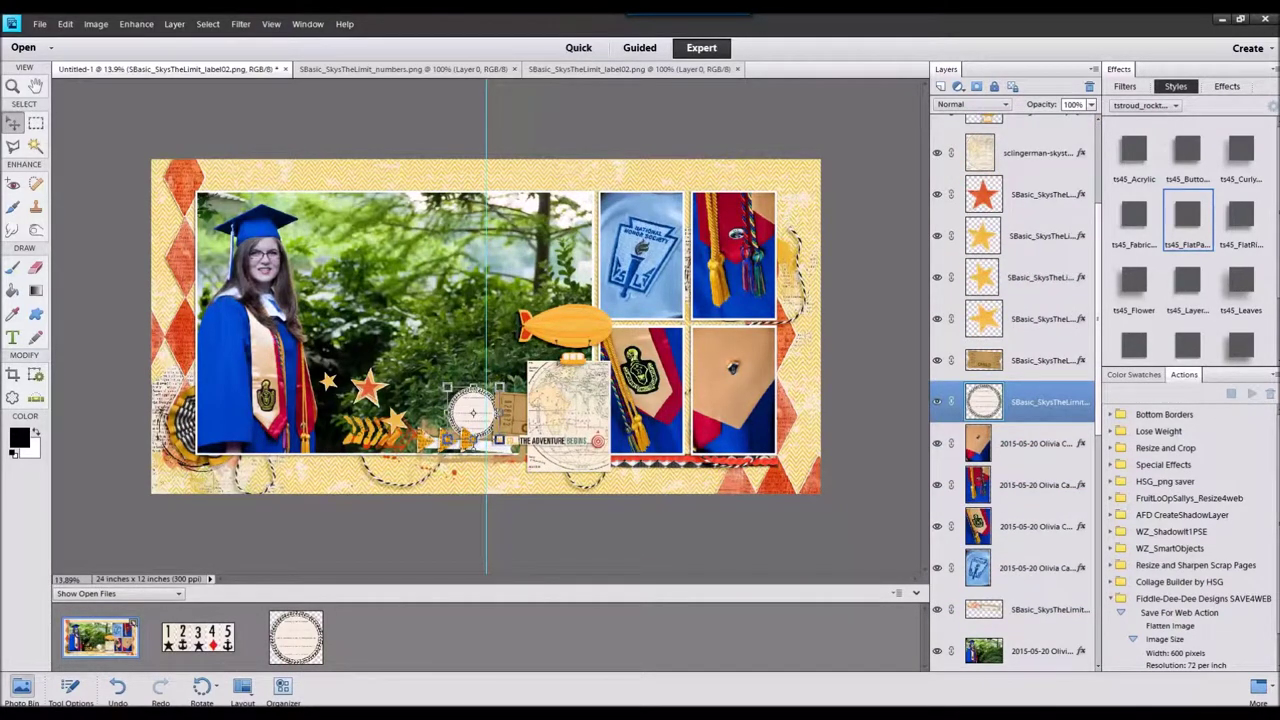
# - Place SBasic_SkysTheLimit_numbers.png left of the round label, layered directly beneath the label
pyautogui.moveTo(200, 635); pyautogui.dragTo(452, 388)
pyautogui.hotkey('ctrl', '[')
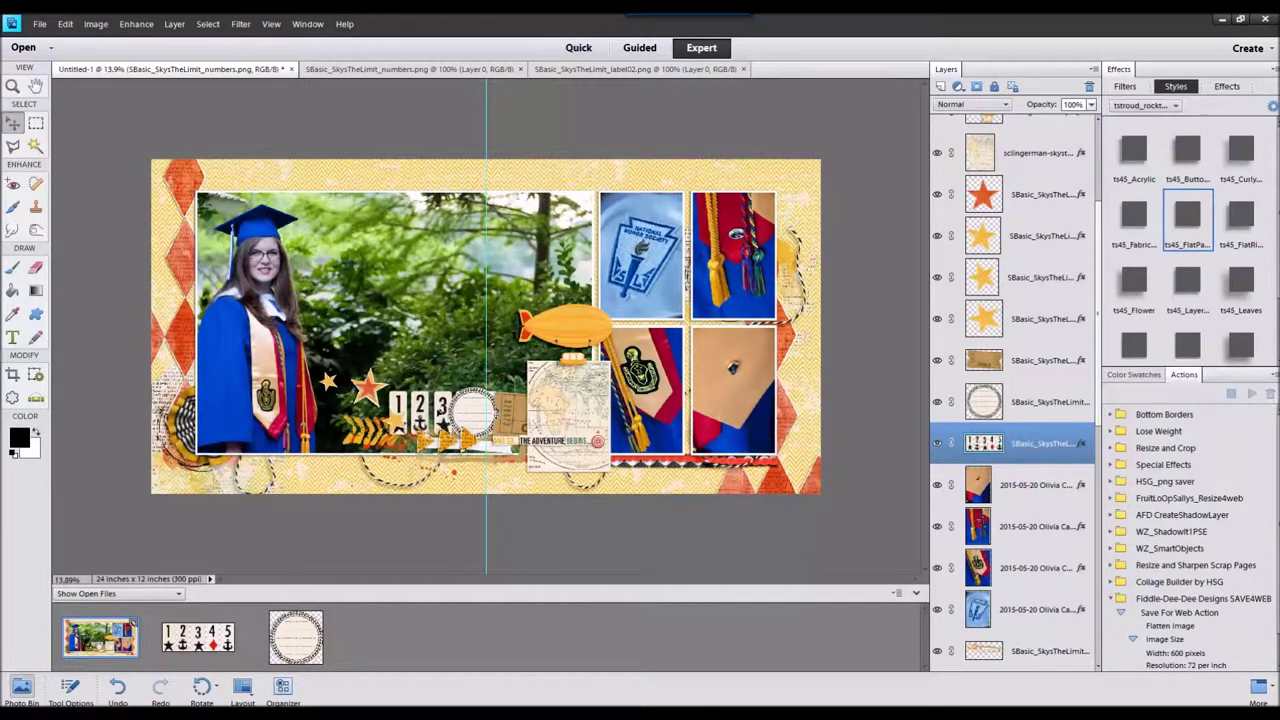